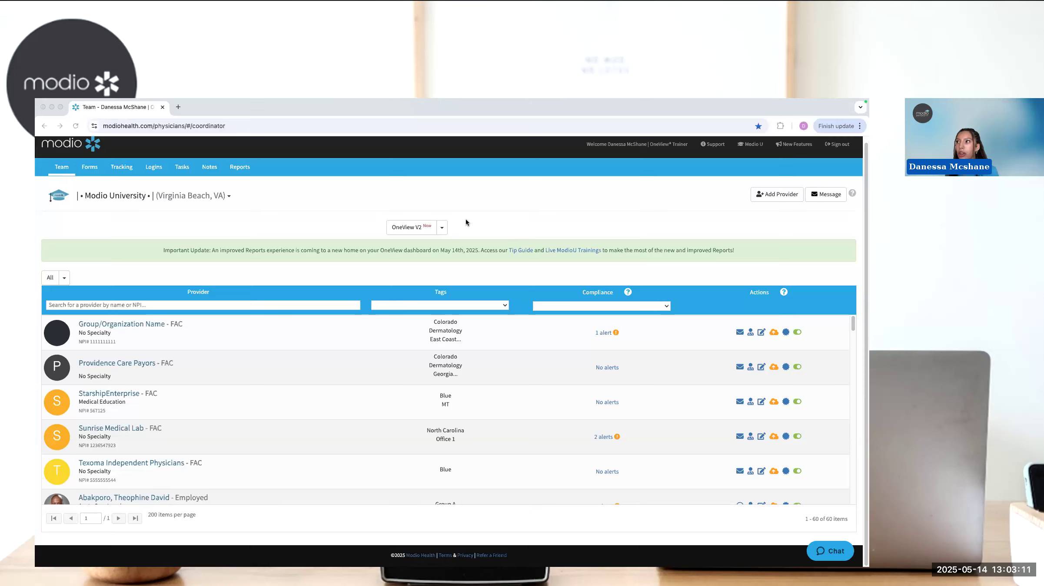
- Look over the web and CSV reports offered in the team page's existing report list
left_click(444, 231)
left_click(442, 229)
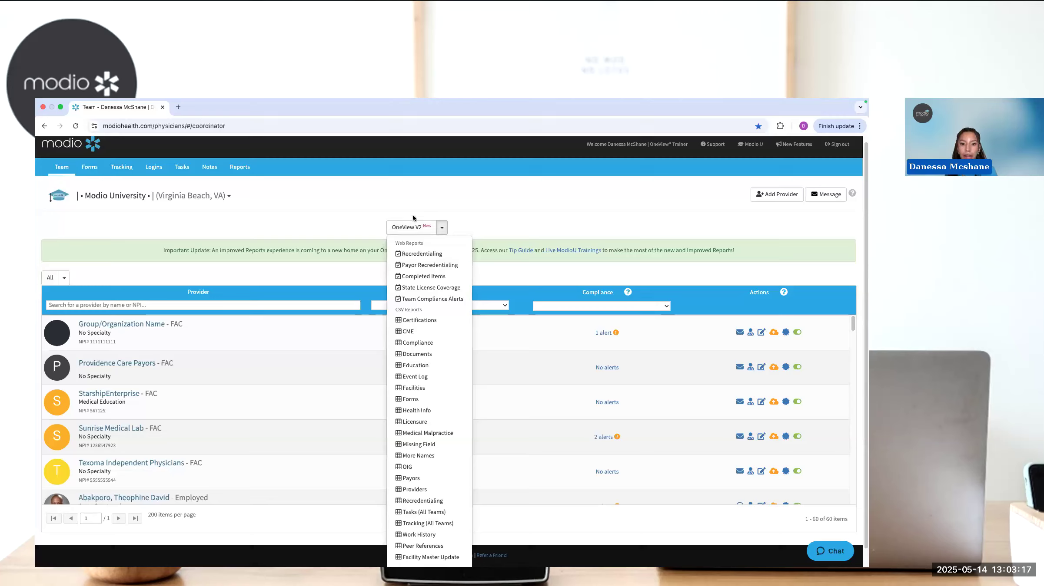
left_click(482, 219)
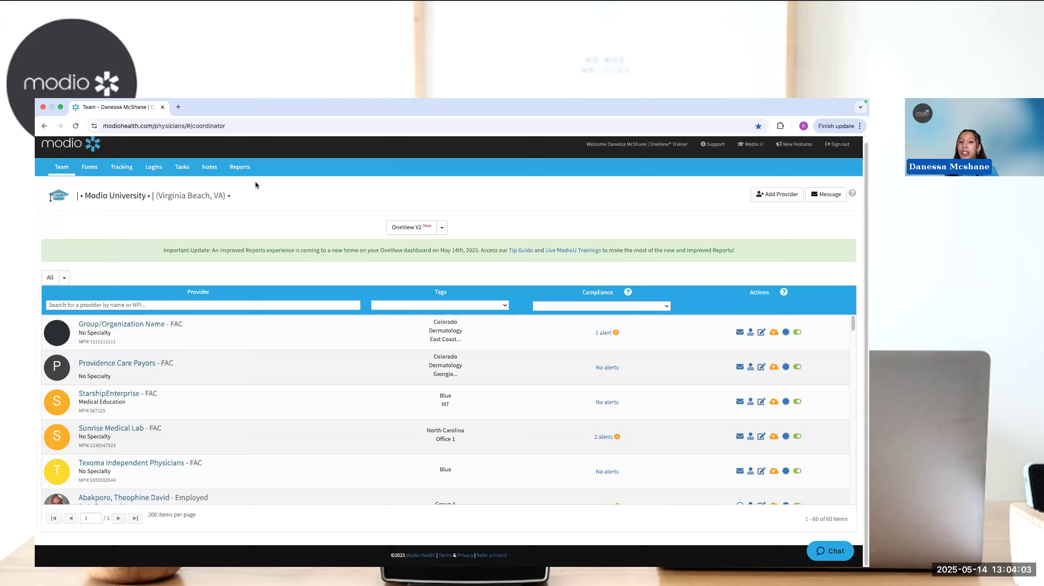
- Open the new Reports module from the team page and compare its Standard Reports Quick Links with that page
left_click(241, 170)
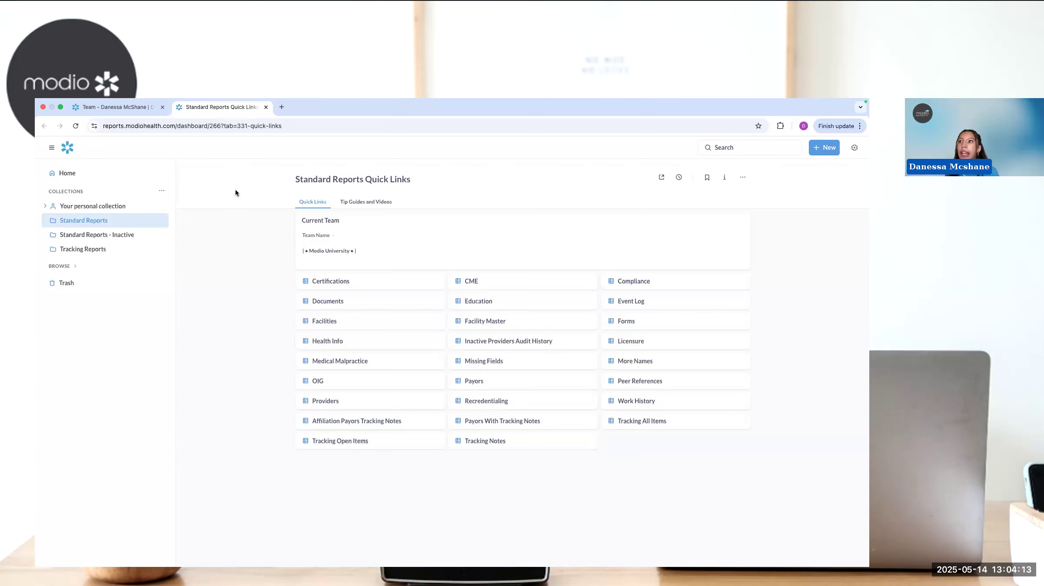
left_click(127, 107)
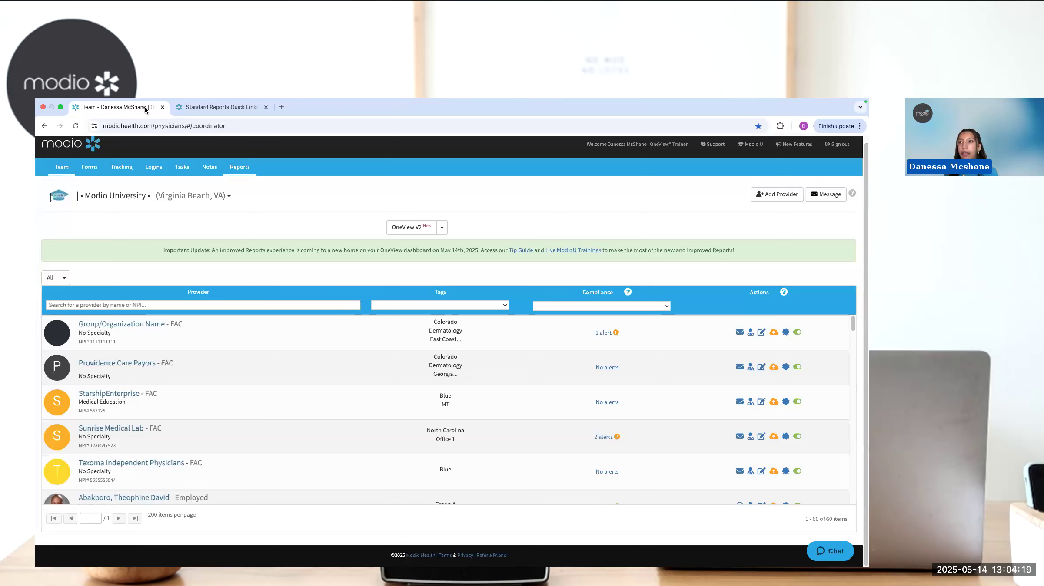
left_click(192, 107)
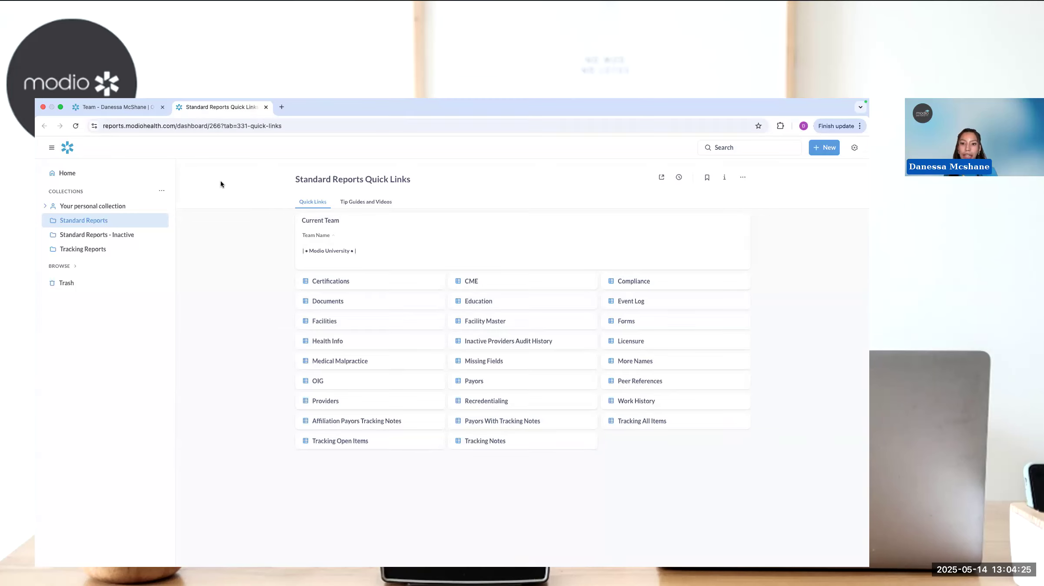
left_click(126, 109)
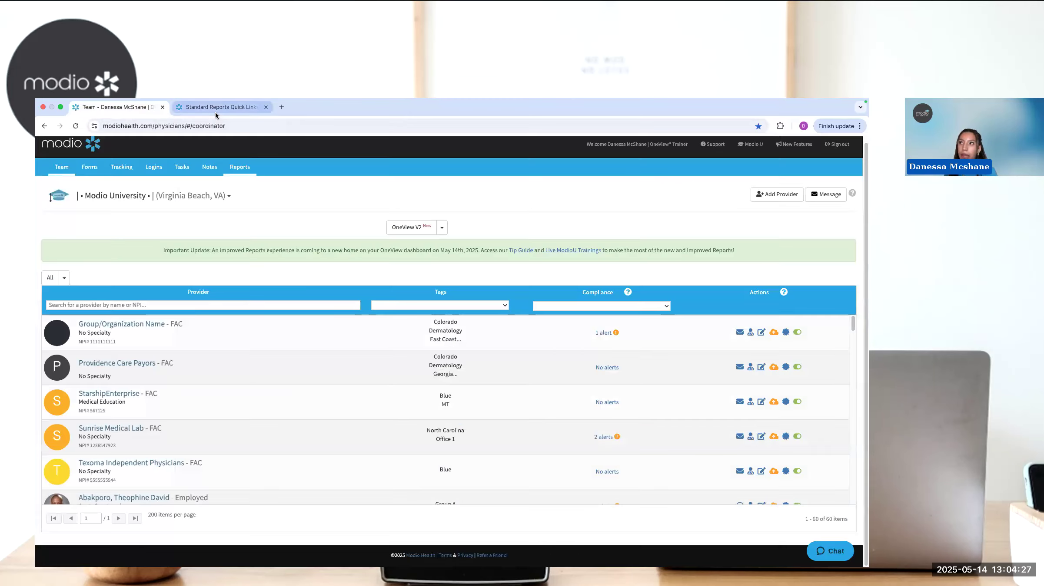
left_click(216, 115)
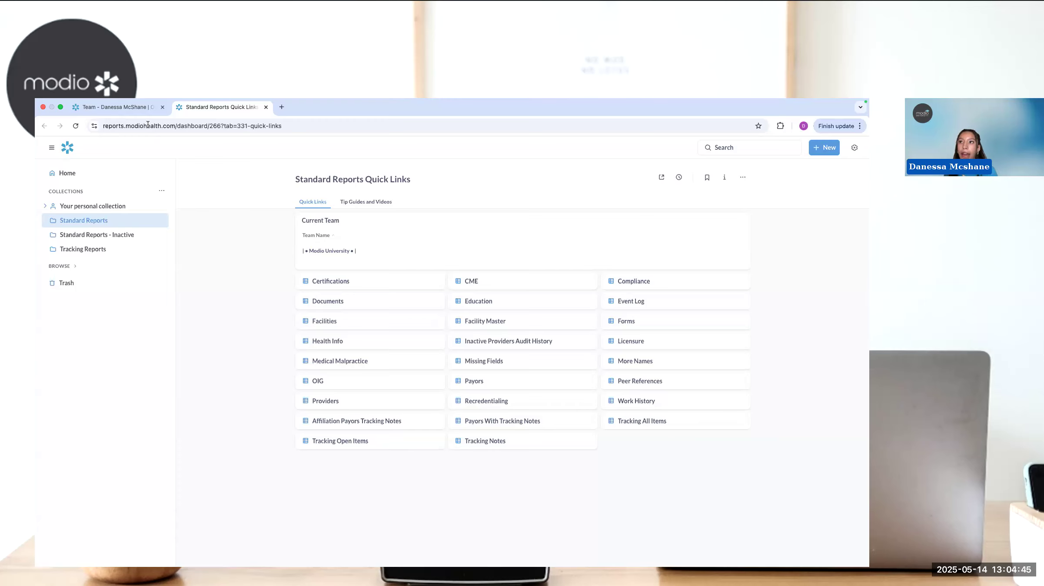
left_click(138, 108)
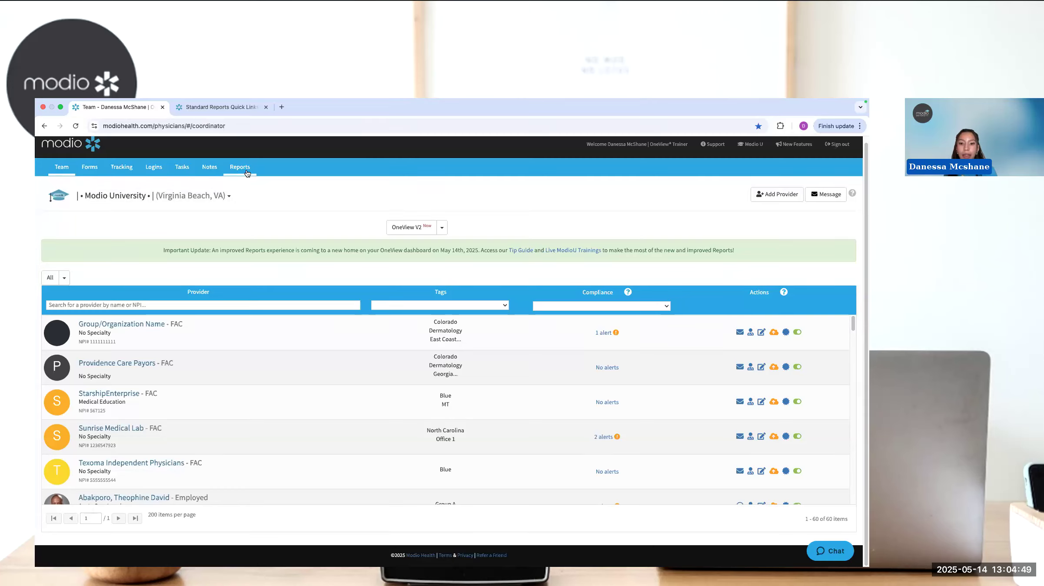
left_click(221, 108)
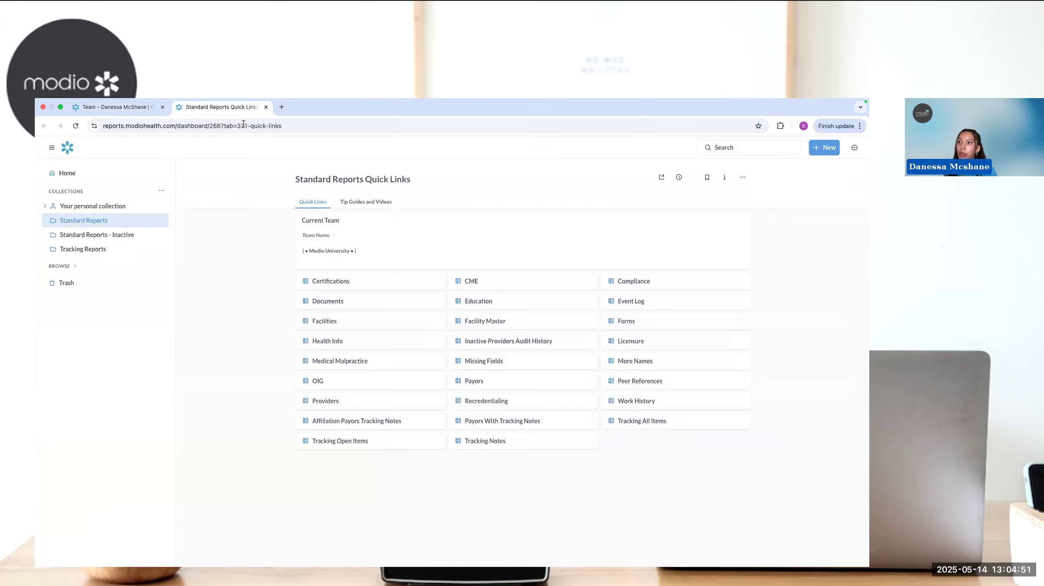
- Look through the Tip Guides and Videos for the Reports module and return to the Quick Links
left_click(368, 203)
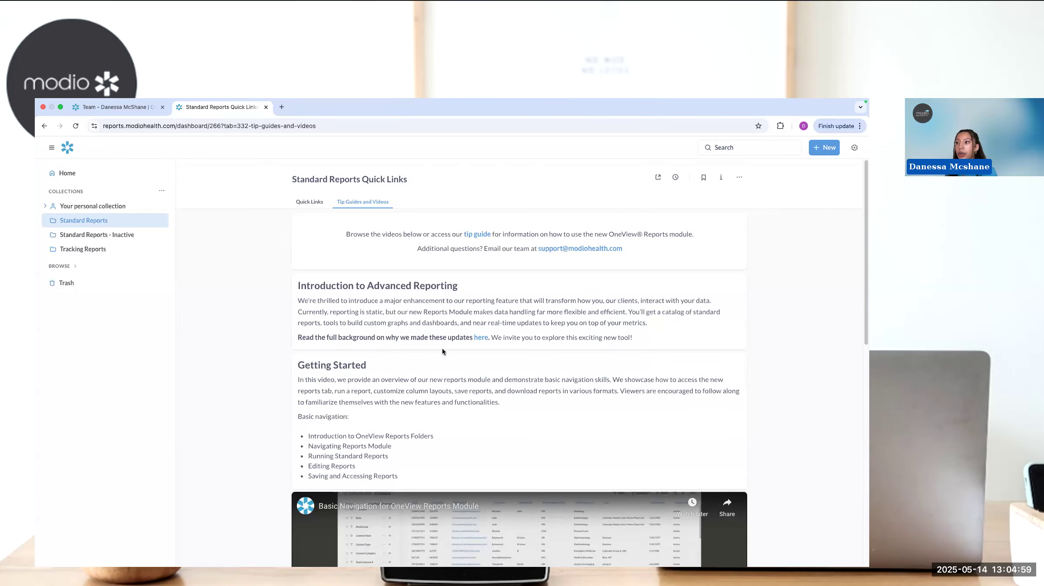
scroll(442, 351, "down", 5)
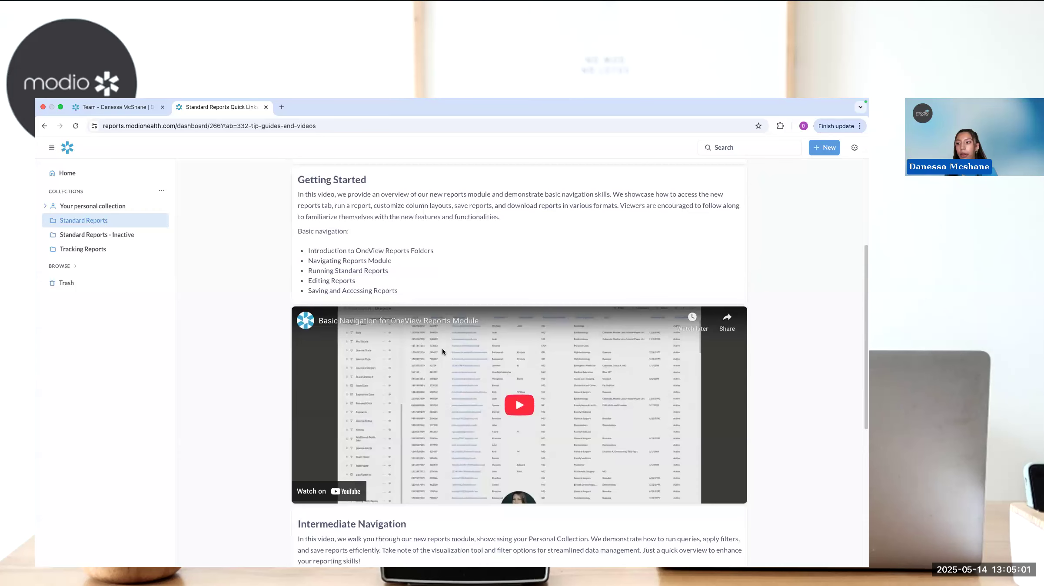
scroll(442, 351, "down", 2)
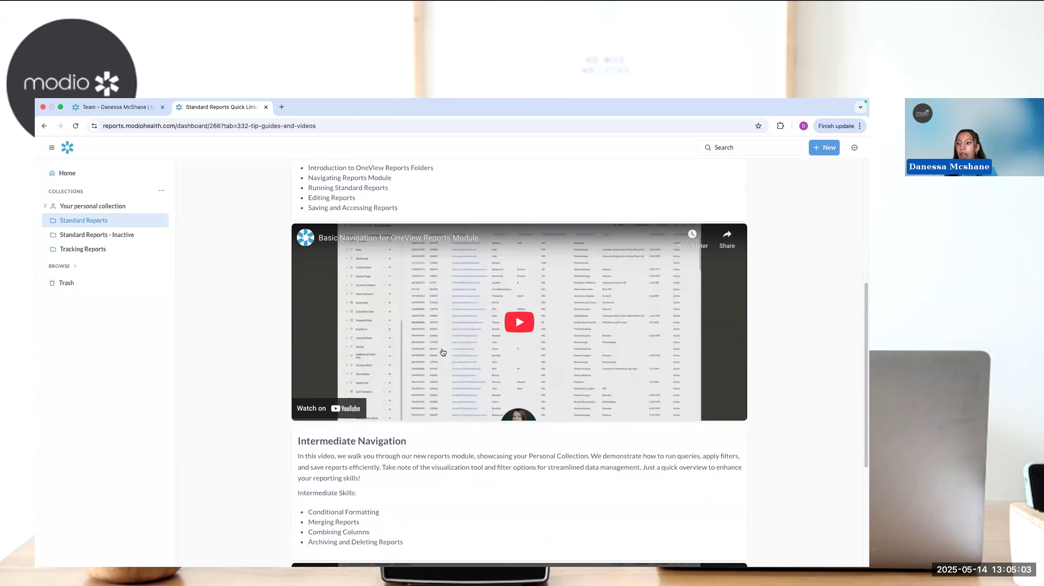
scroll(446, 404, "down", 1)
scroll(445, 404, "up", 8)
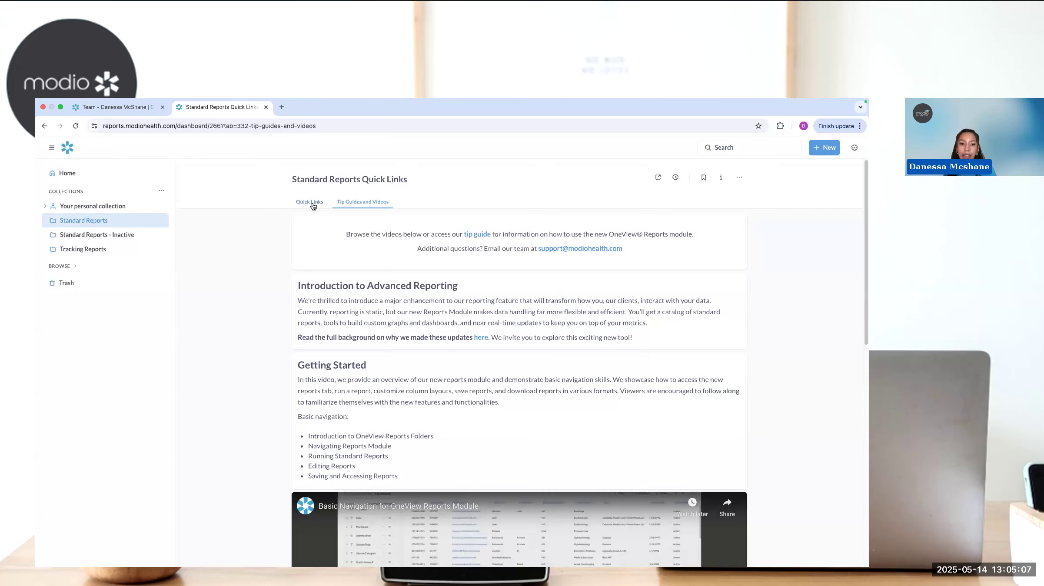
left_click(310, 202)
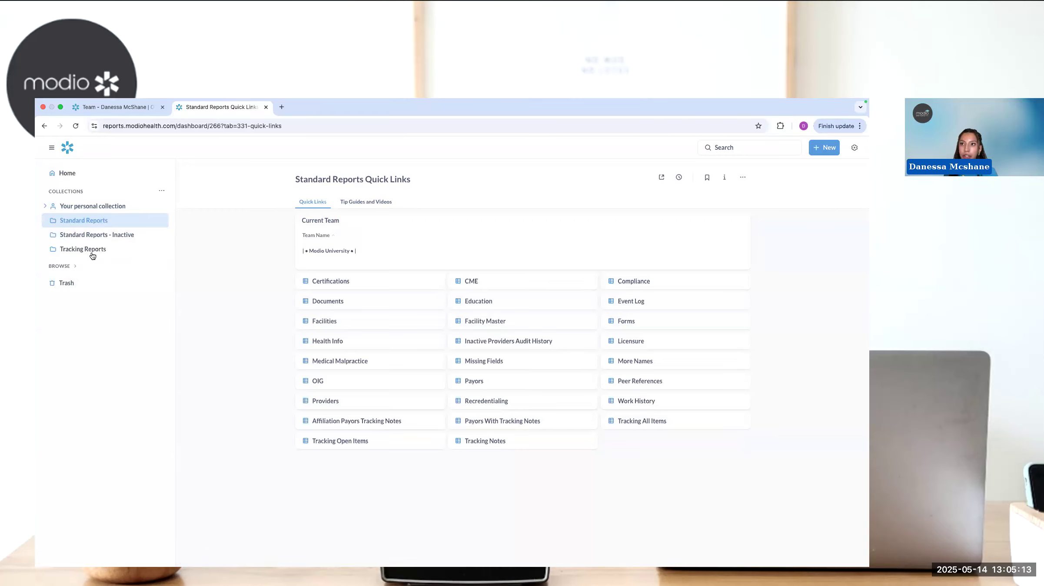
- Examine the reports in the Standard Reports - Inactive and Tracking Reports collections
left_click(75, 234)
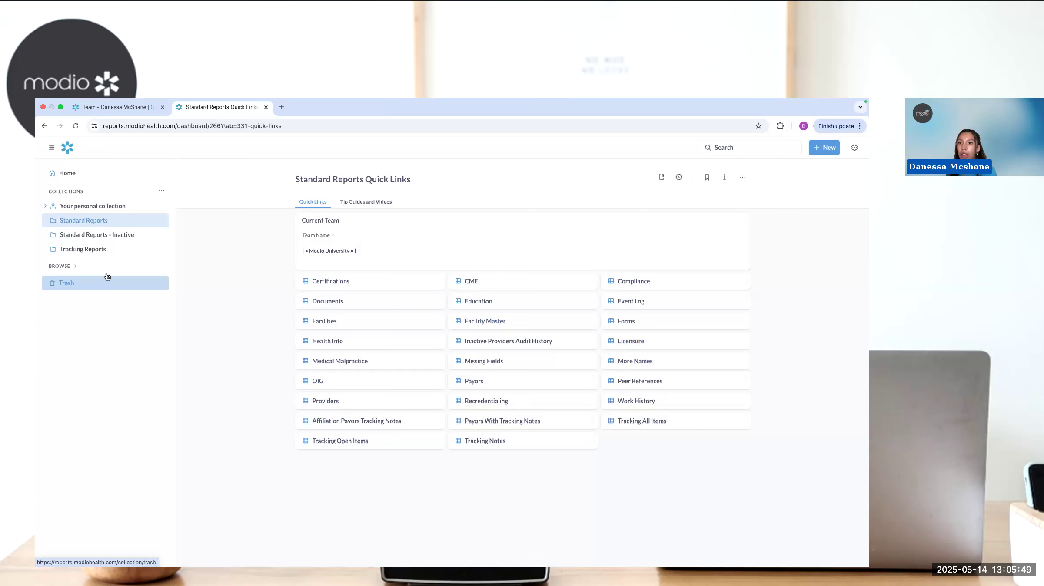
left_click(107, 241)
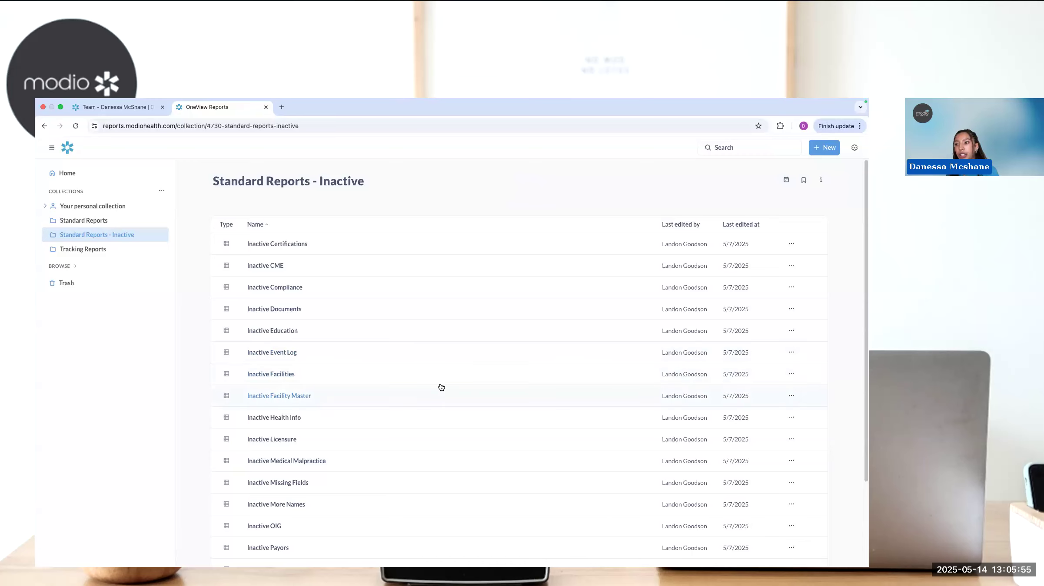
scroll(441, 387, "down", 2)
scroll(440, 387, "down", 1)
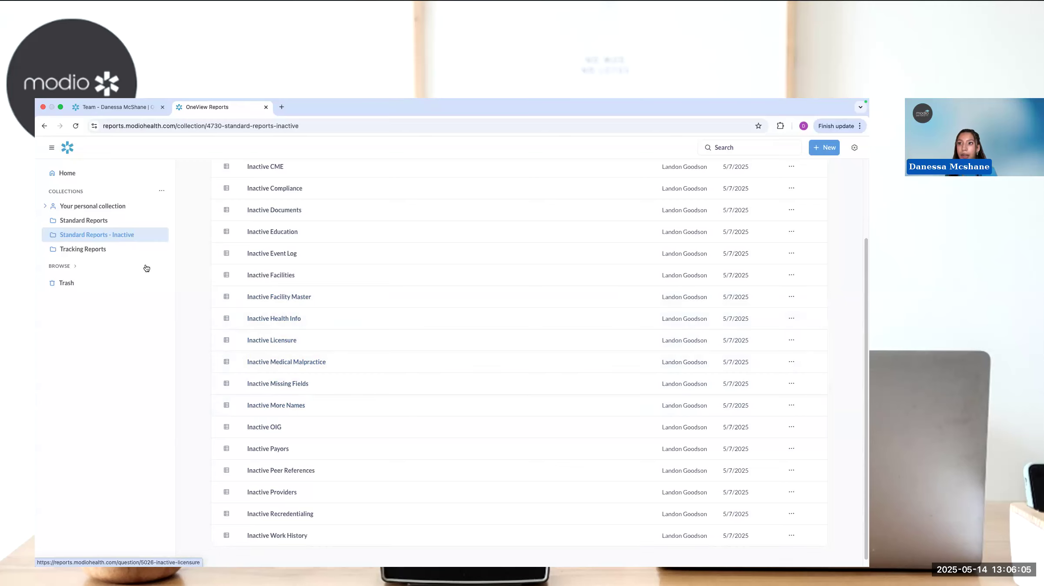
left_click(109, 250)
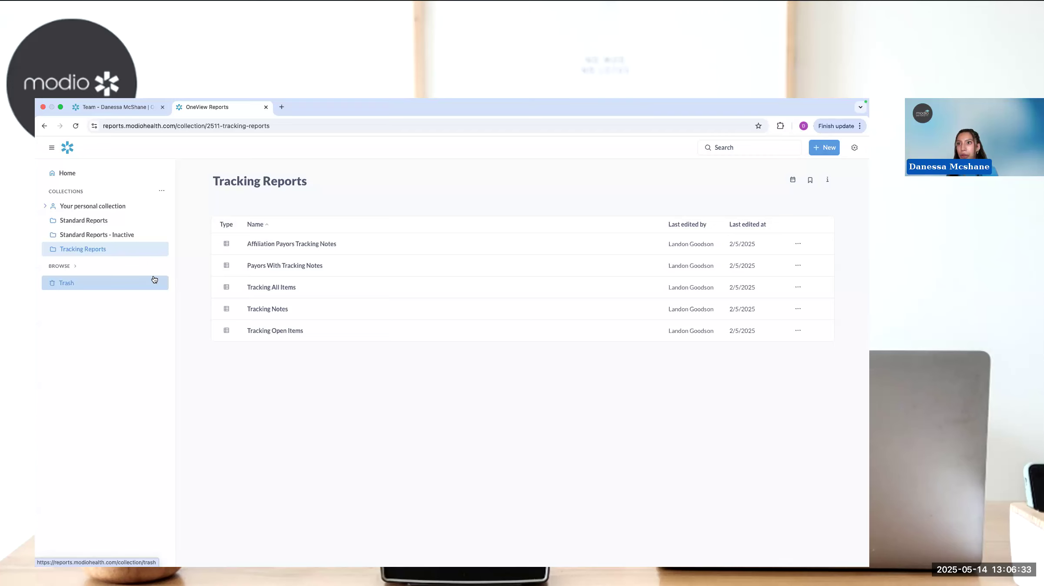
- Open the Licensure report from the Standard Reports collection
left_click(92, 221)
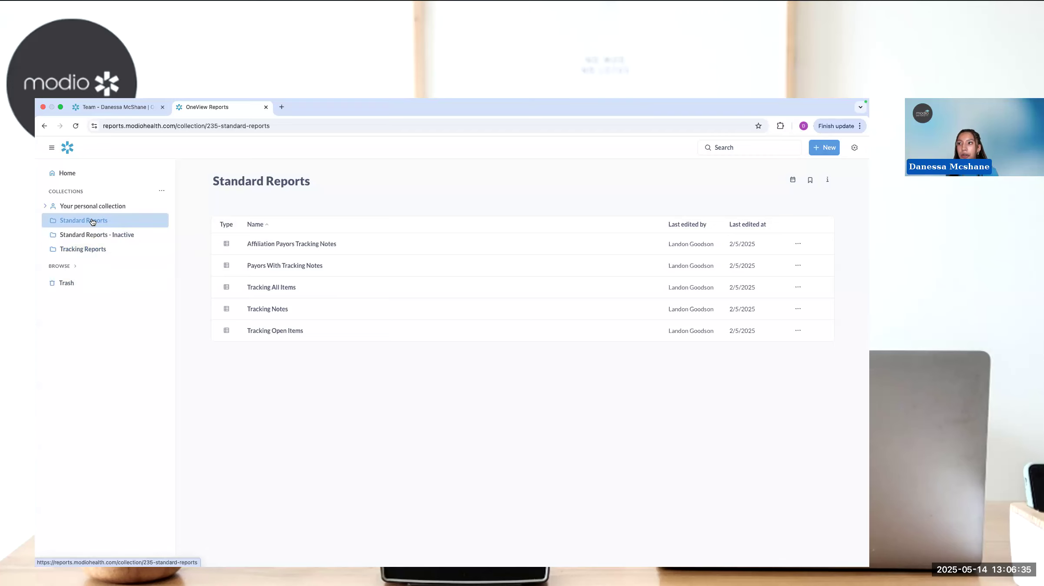
scroll(372, 349, "down", 1)
scroll(373, 348, "down", 2)
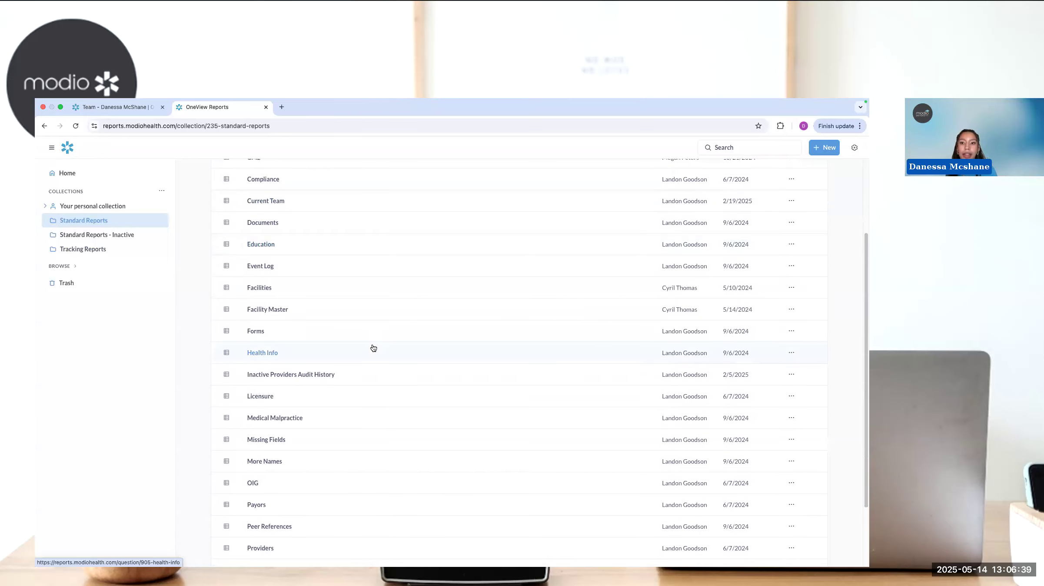
left_click(258, 397)
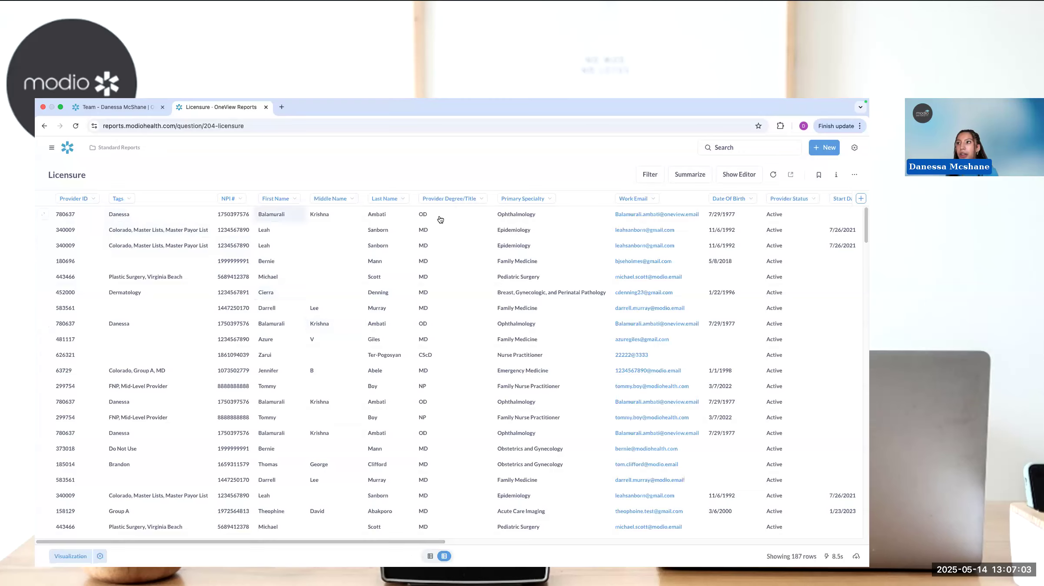
- Examine the columns and rows of the Licensure report, from provider details through license state, type and dates
scroll(536, 277, "right", 2)
scroll(535, 274, "right", 15)
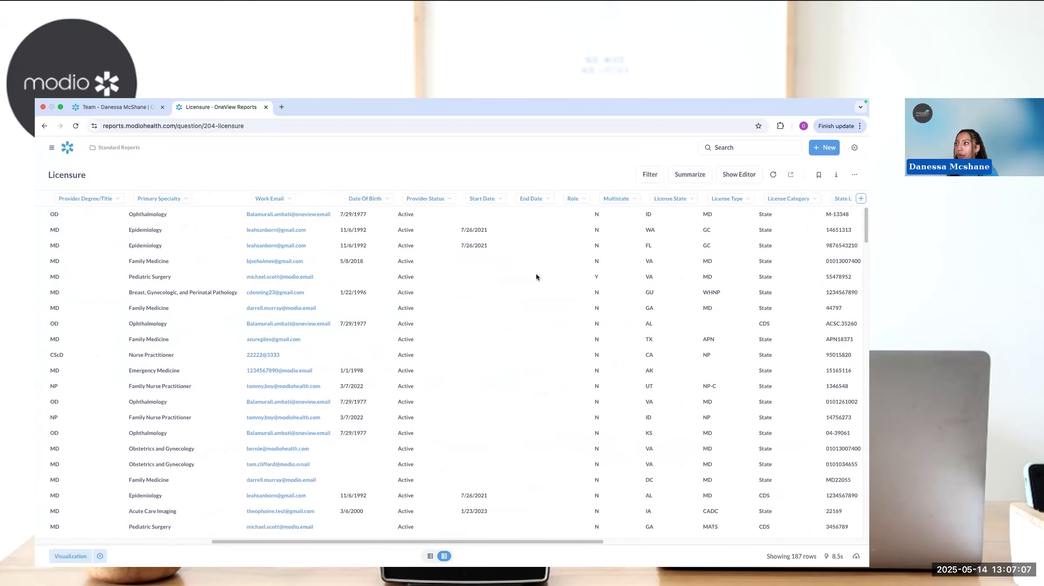
scroll(535, 275, "right", 5)
scroll(536, 275, "left", 8)
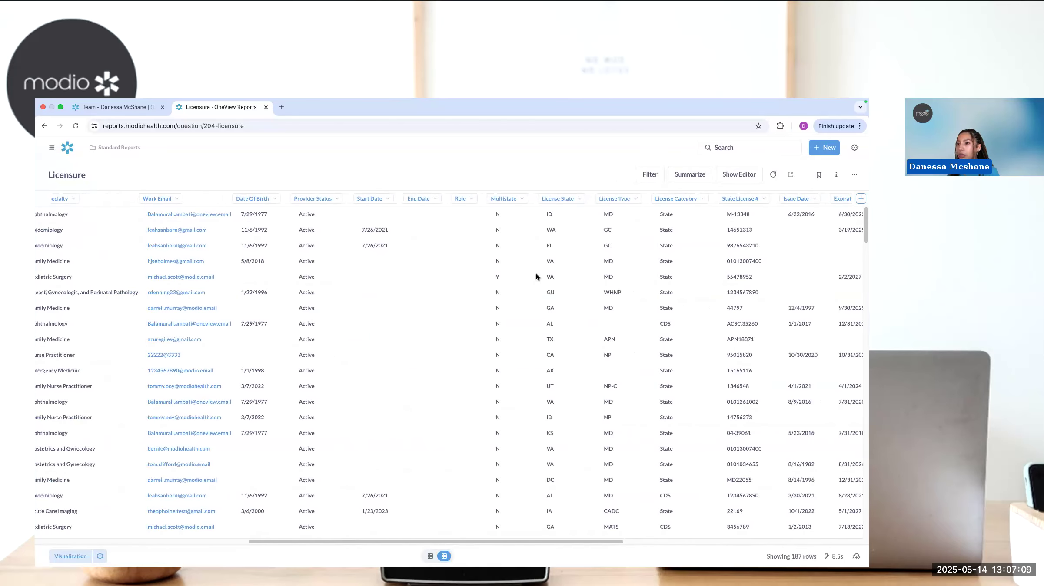
scroll(536, 277, "left", 10)
scroll(536, 277, "down", 4)
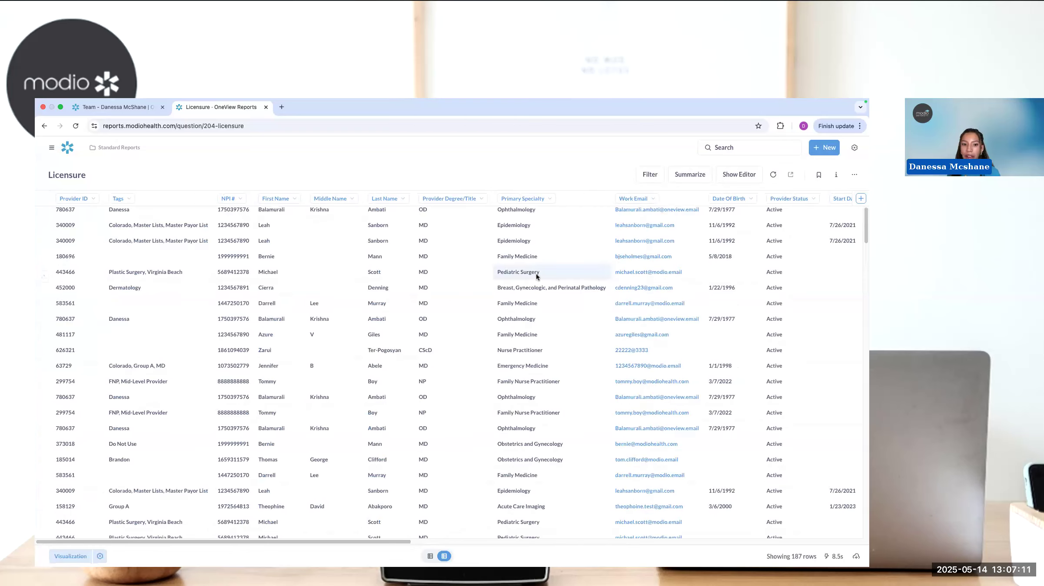
scroll(536, 275, "up", 4)
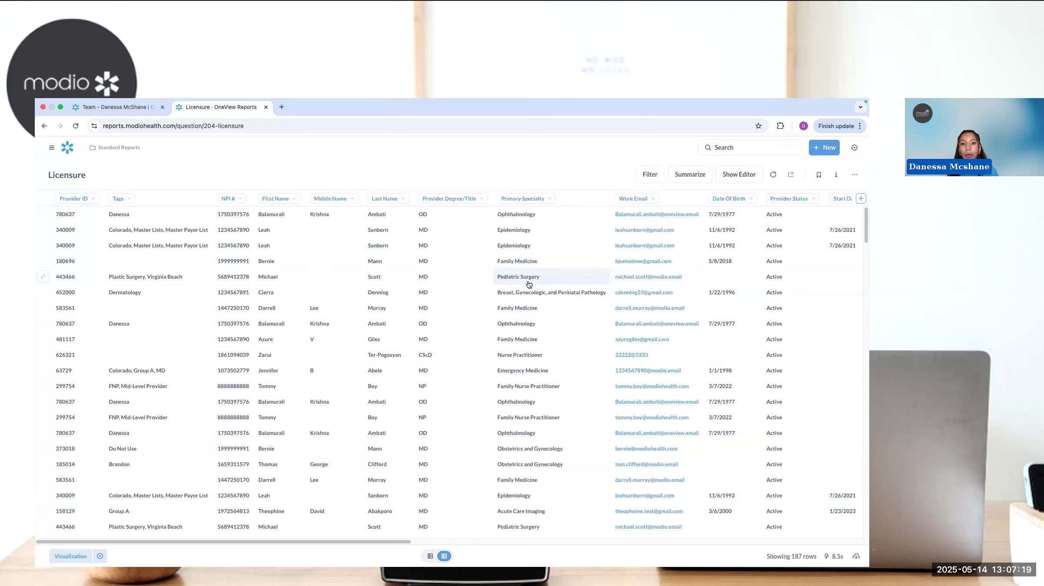
- Summarize the Licensure report by count, grouped by License State, and review the counts for each state
left_click(695, 178)
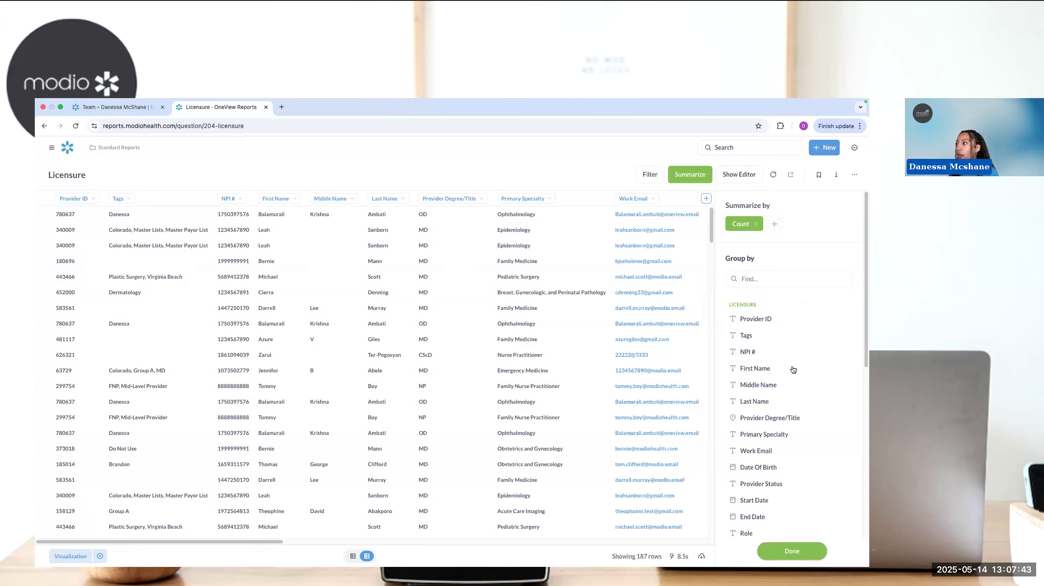
scroll(791, 387, "down", 3)
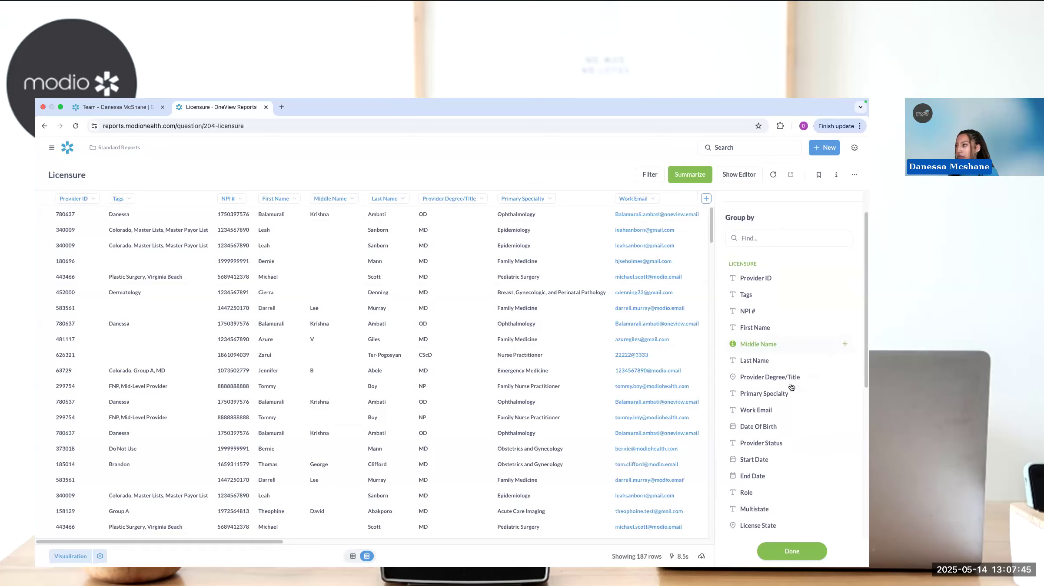
left_click(843, 438)
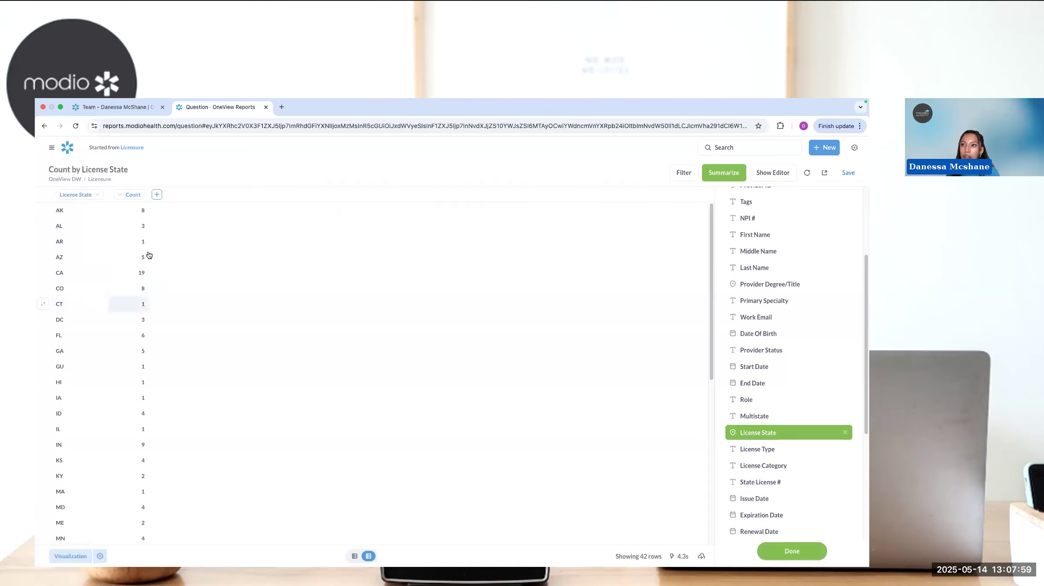
scroll(170, 381, "down", 2)
scroll(170, 381, "down", 1)
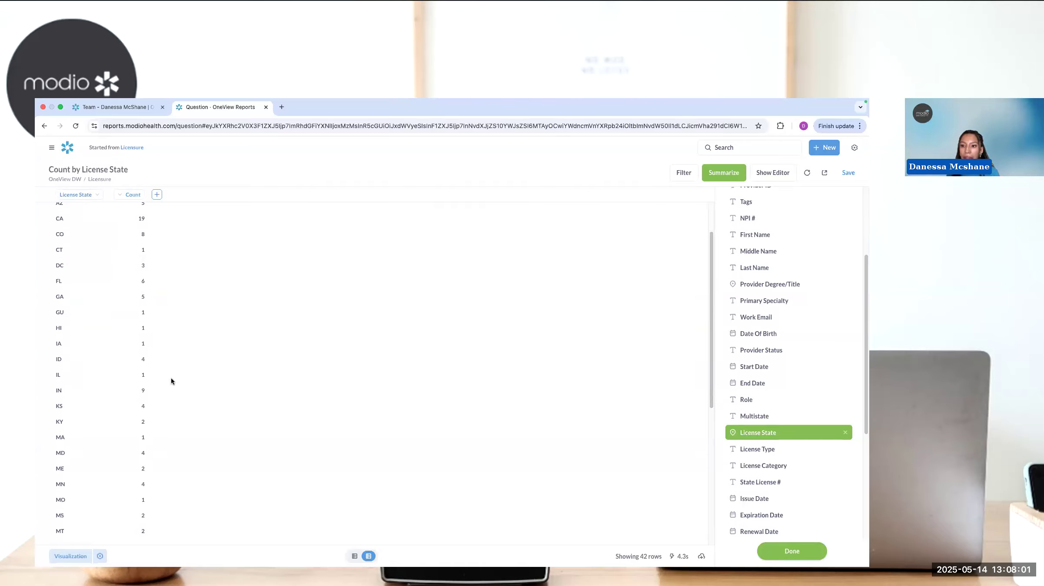
scroll(170, 381, "down", 5)
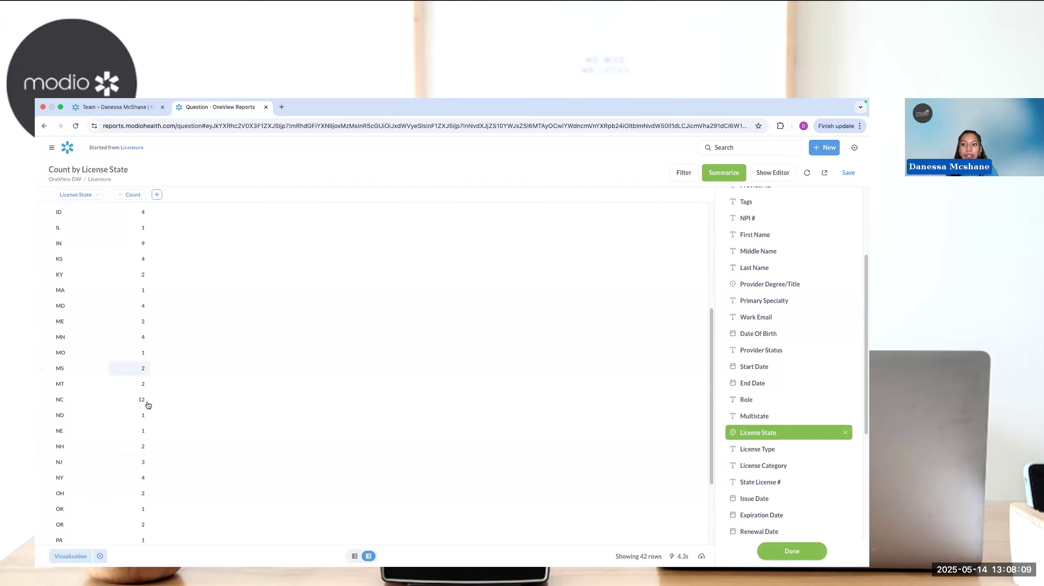
scroll(158, 385, "up", 5)
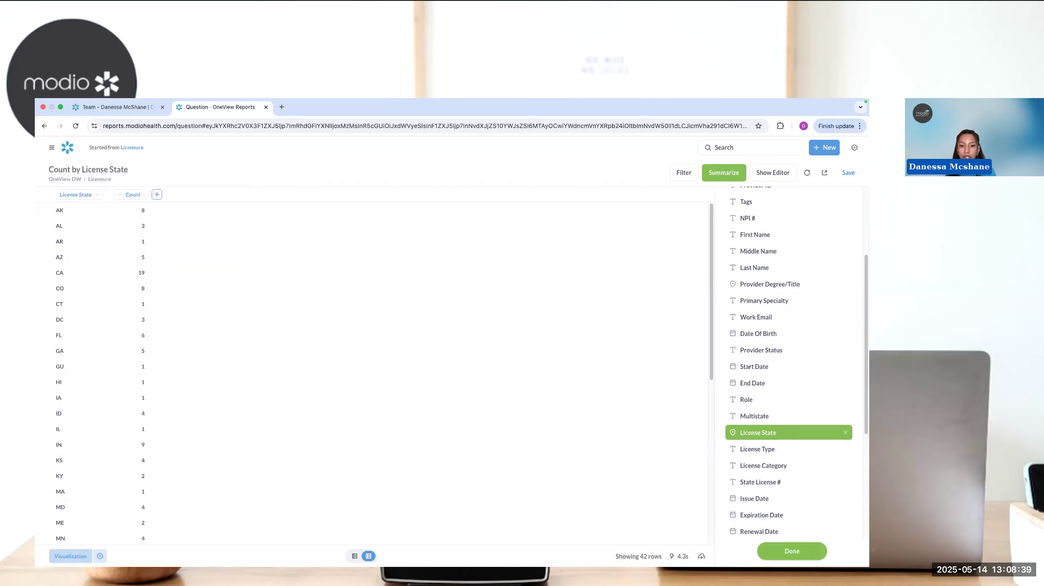
- Visualize the counts by license state as a map after trying a bar chart, and open the map options
left_click(71, 557)
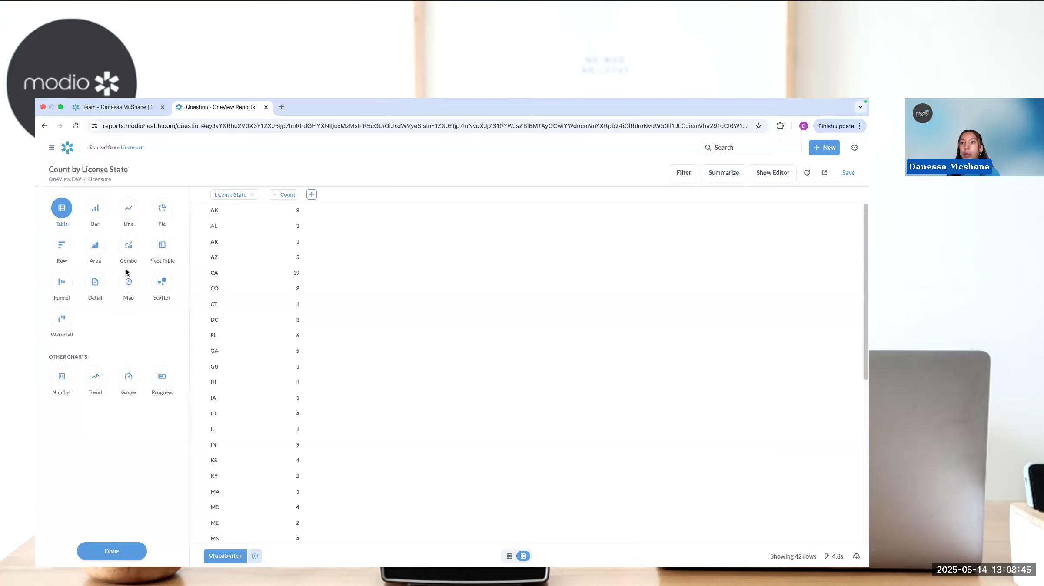
left_click(98, 221)
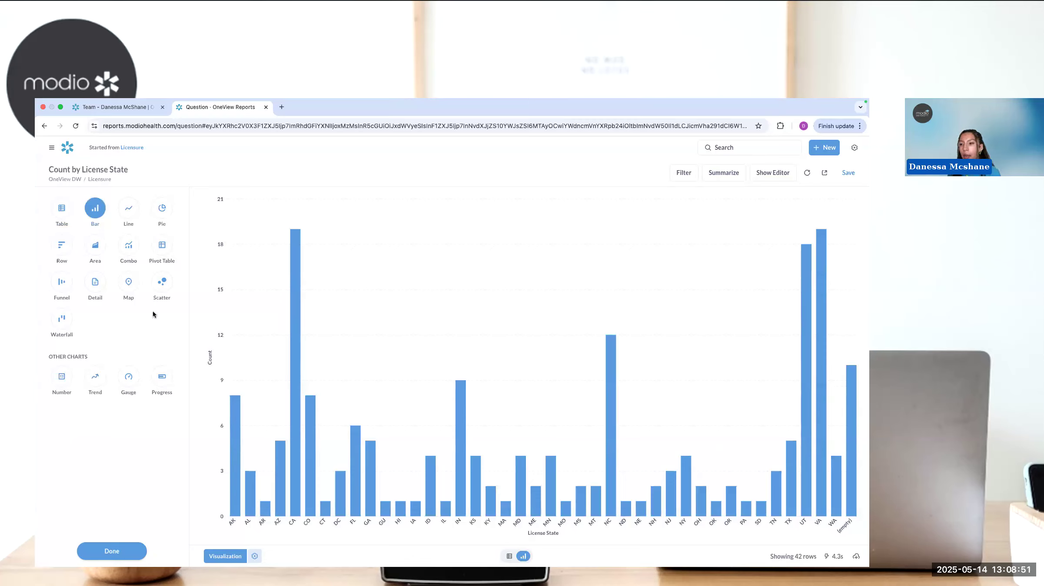
left_click(128, 283)
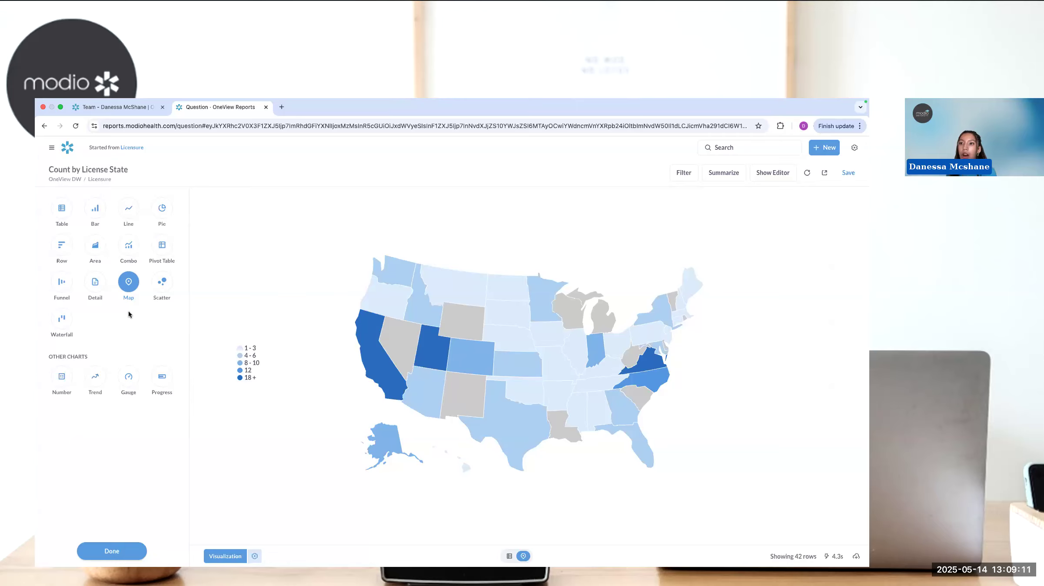
left_click(139, 274)
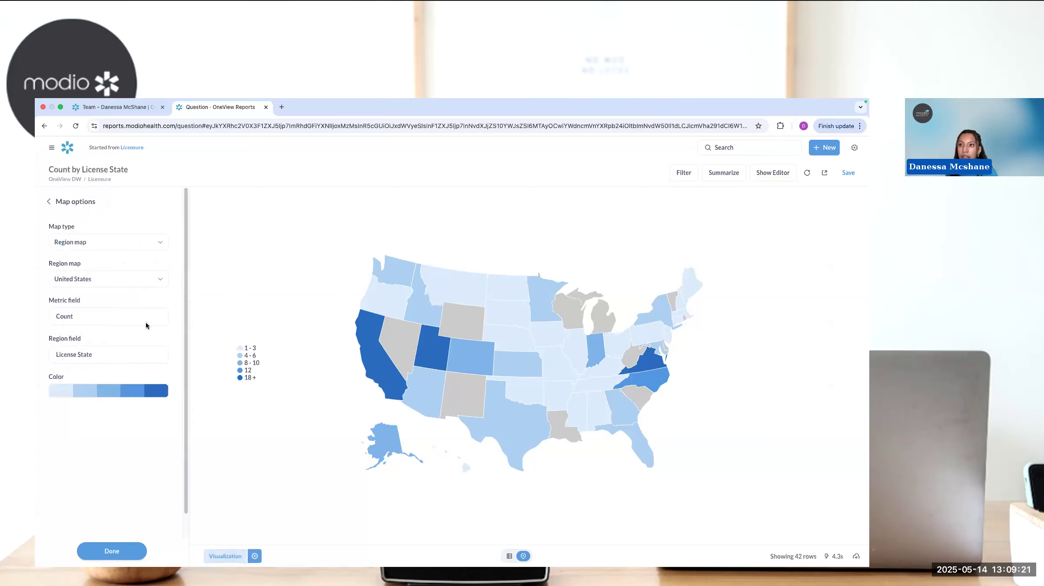
- Recolor the region map with the yellow palette after trying purple, and close the map options
left_click(70, 392)
left_click(94, 415)
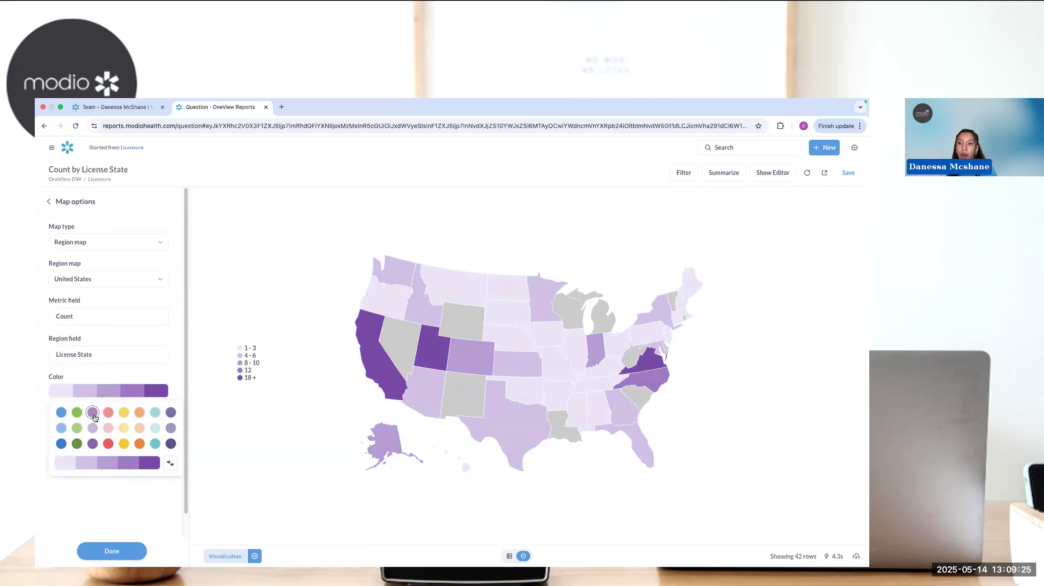
left_click(123, 413)
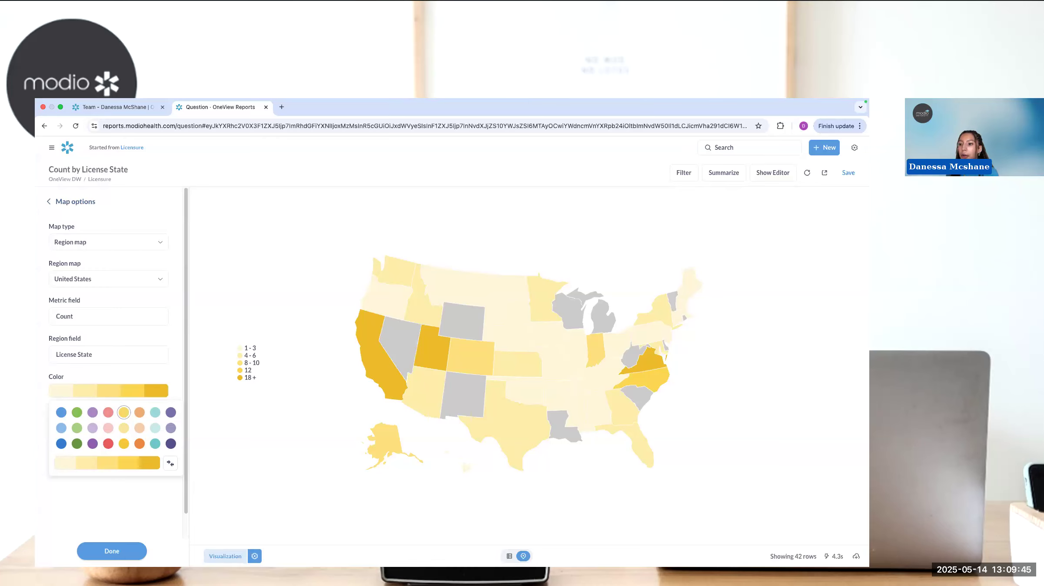
left_click(112, 552)
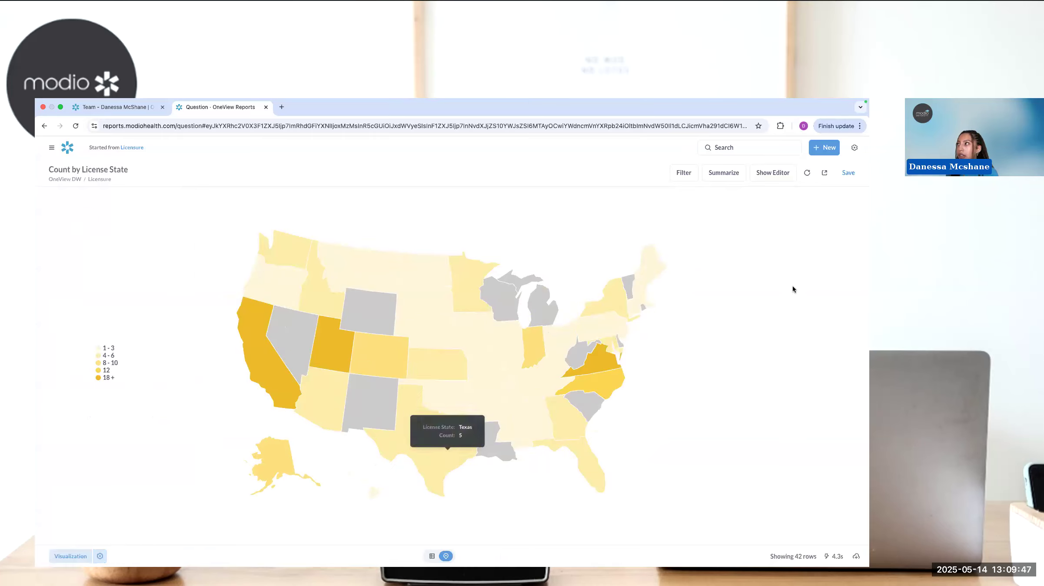
- Remove the License State grouping and the Count summary, and display the unsummarized Licensure data as a table
left_click(721, 178)
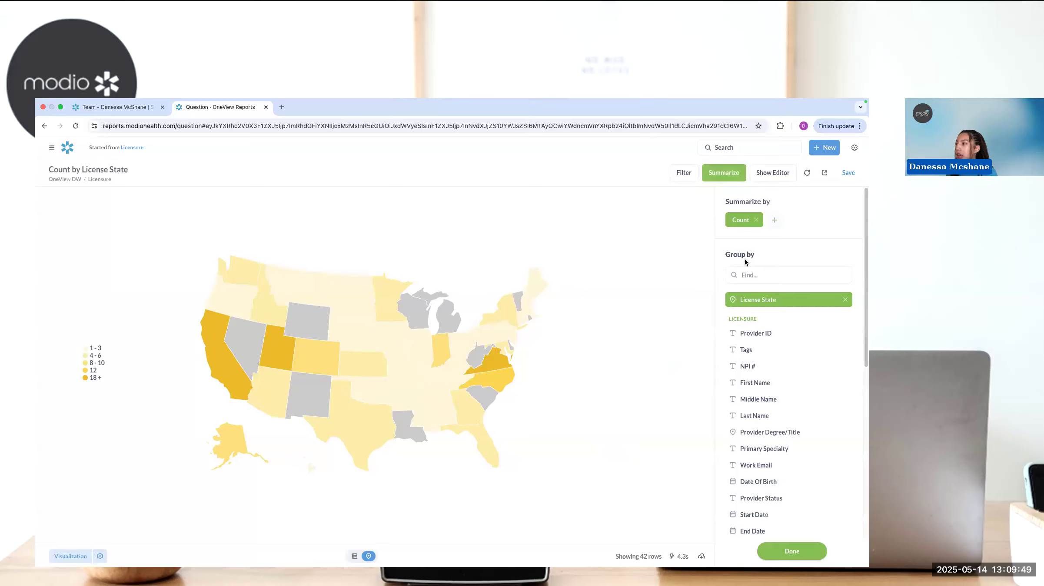
left_click(844, 299)
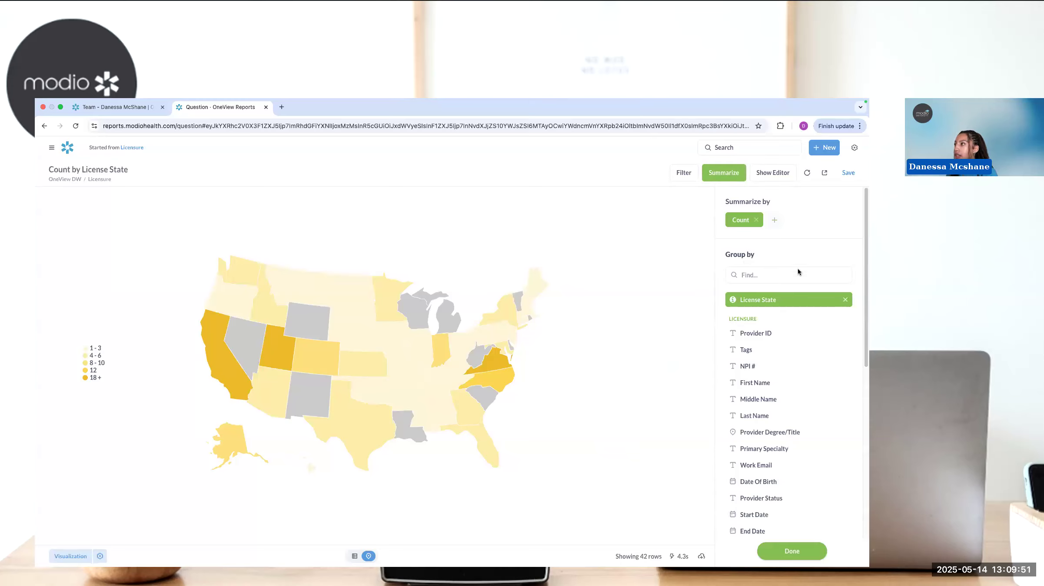
left_click(756, 221)
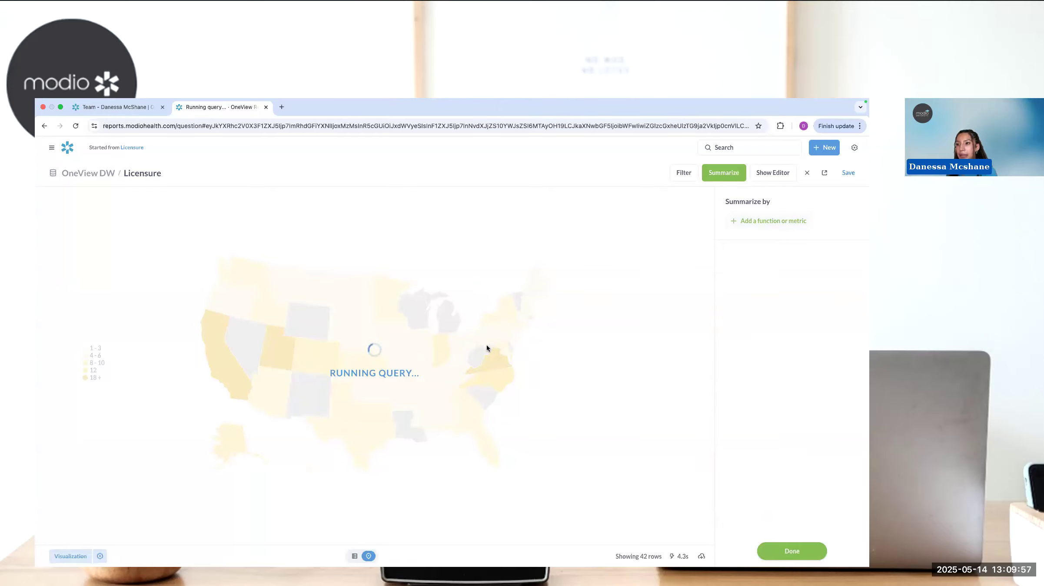
left_click(374, 366)
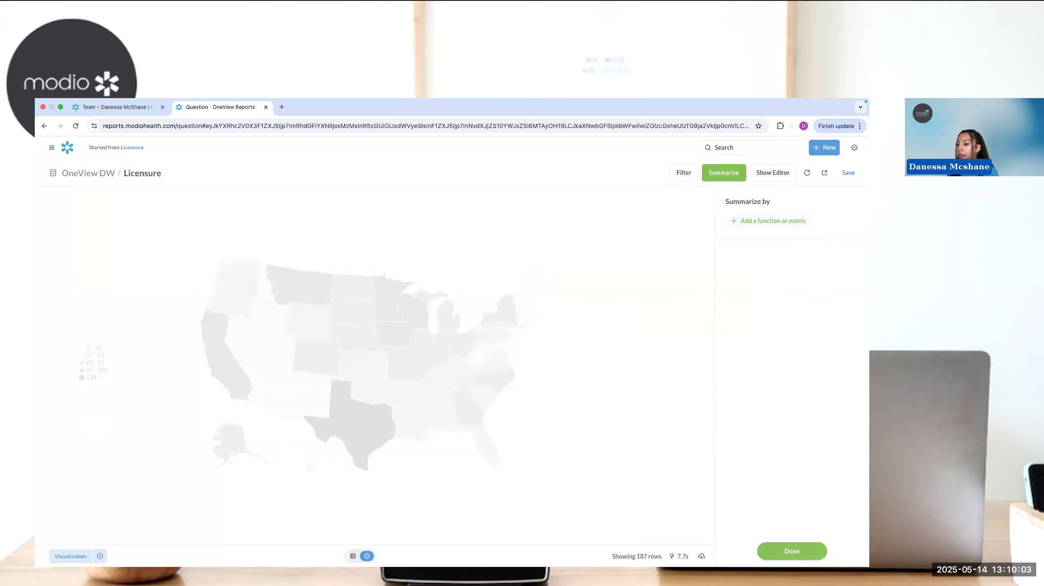
left_click(352, 556)
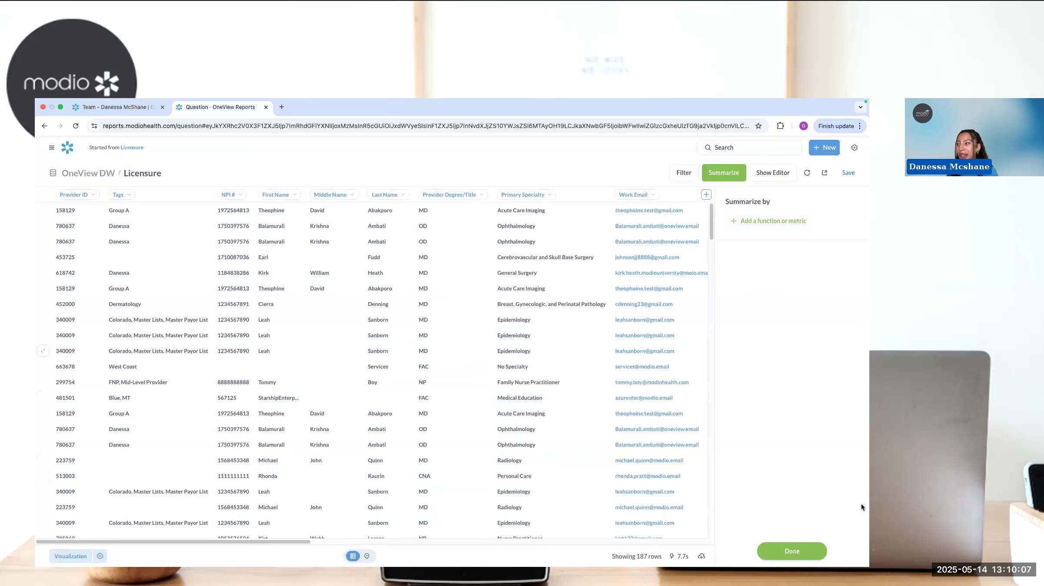
left_click(788, 552)
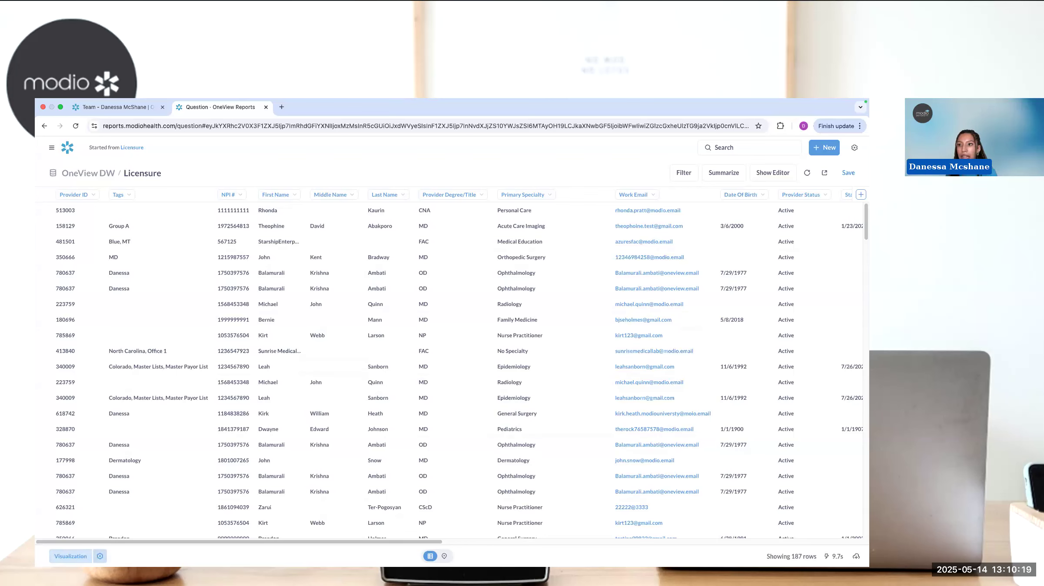
- Try to reach the table's column settings by reloading the report and switching between the map and table views
left_click(99, 557)
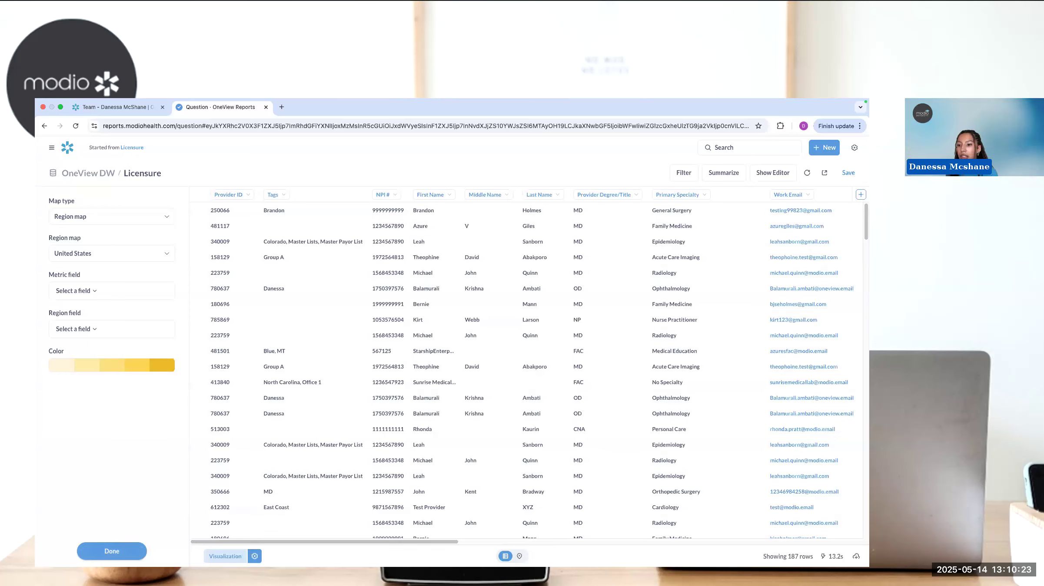
left_click(112, 552)
left_click(76, 126)
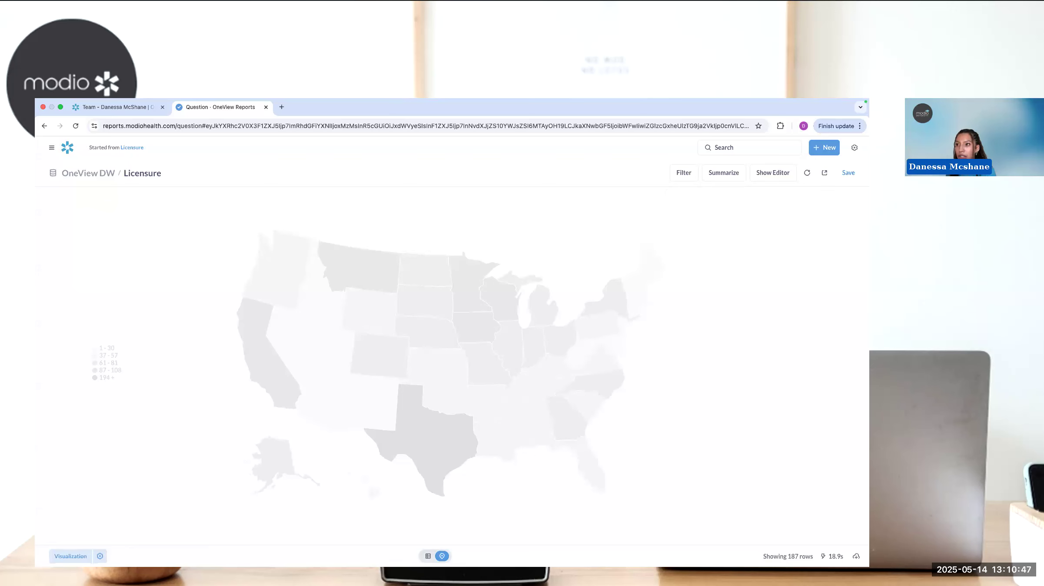
left_click(428, 556)
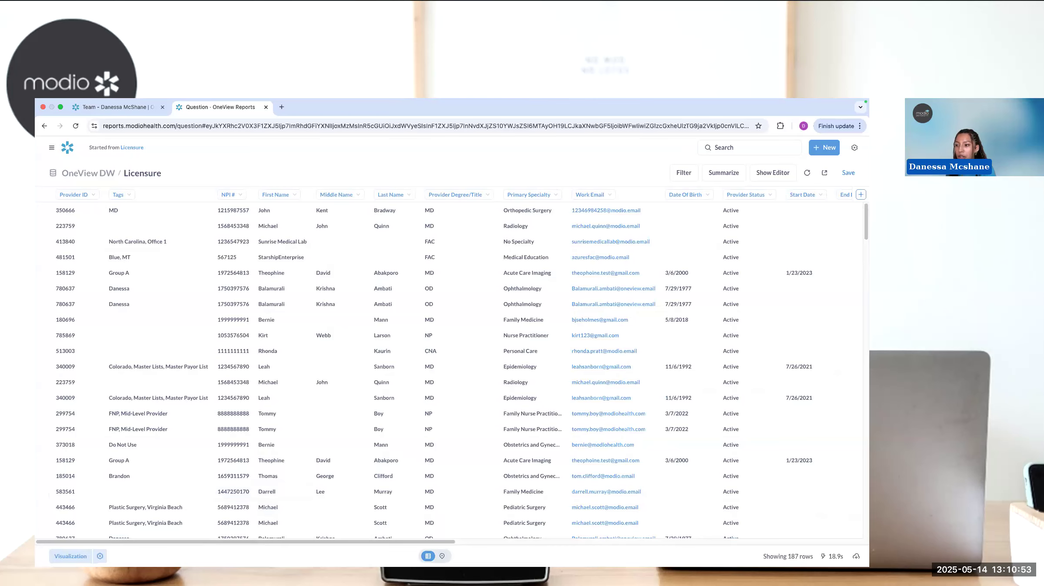
left_click(442, 556)
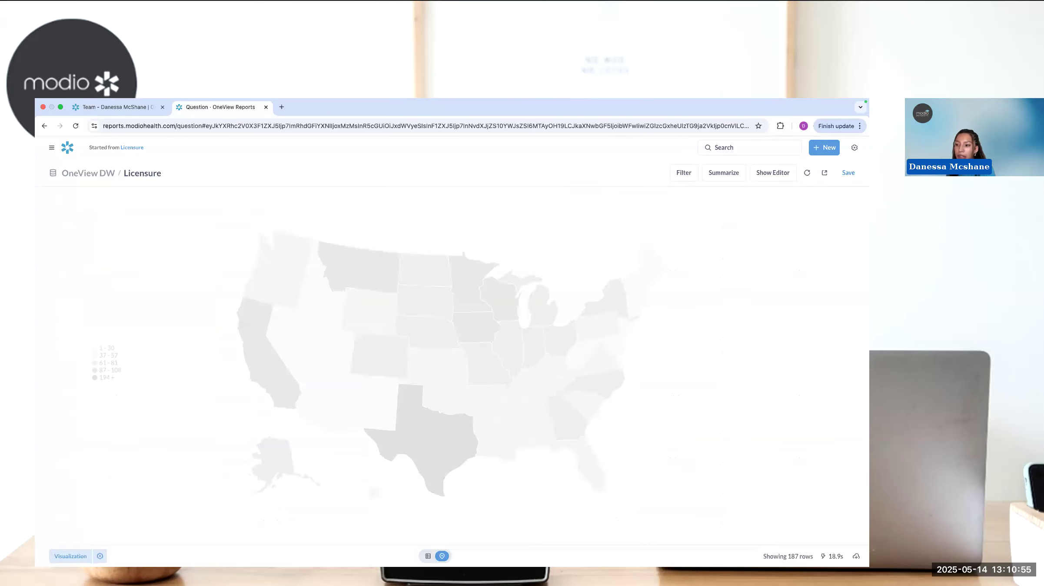
left_click(428, 557)
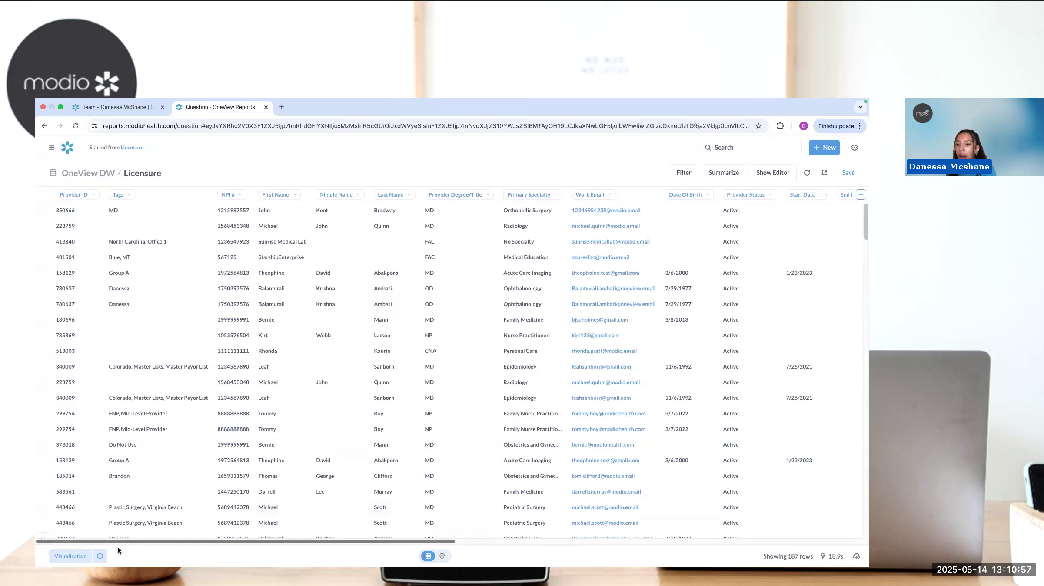
left_click(100, 556)
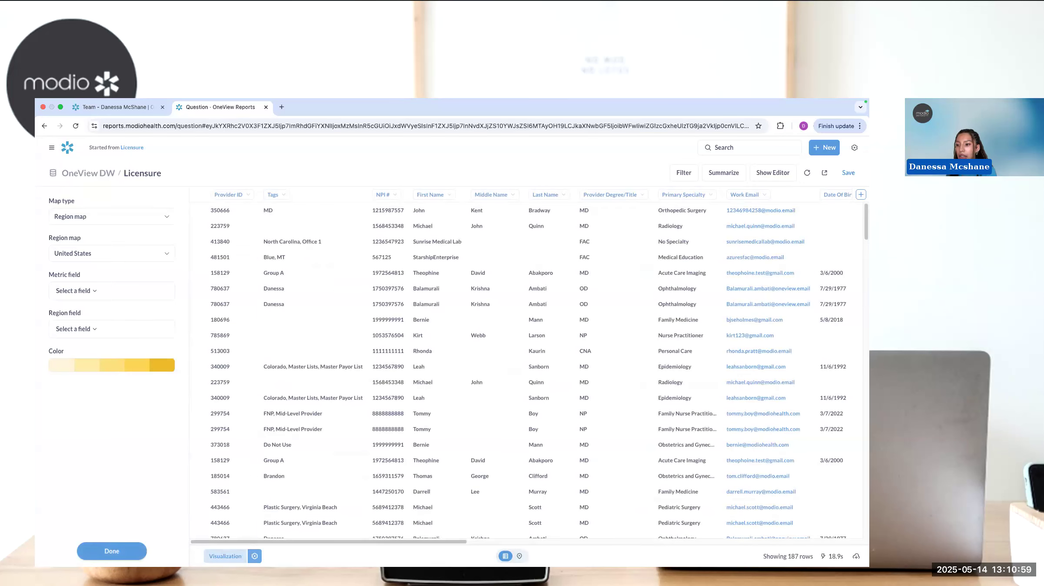
left_click(255, 557)
- Discard the default Count summary again and recheck the visualization settings for table options
left_click(724, 173)
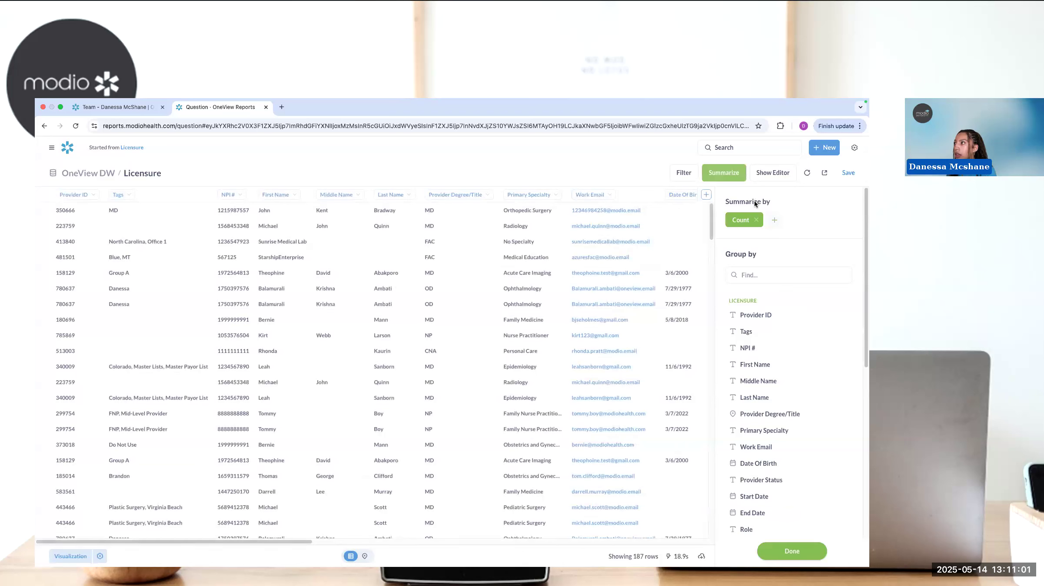
left_click(756, 221)
left_click(809, 553)
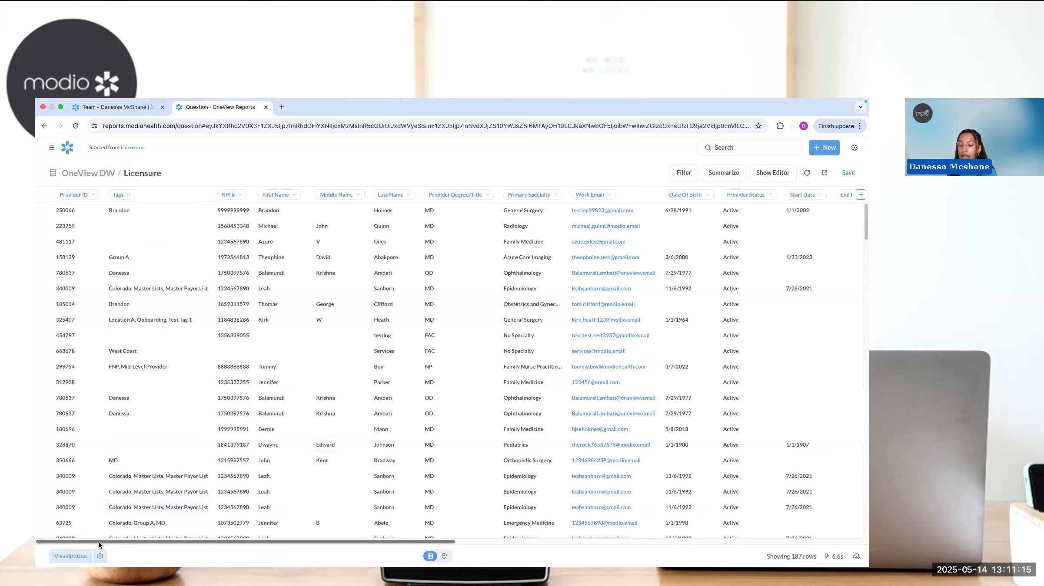
left_click(100, 556)
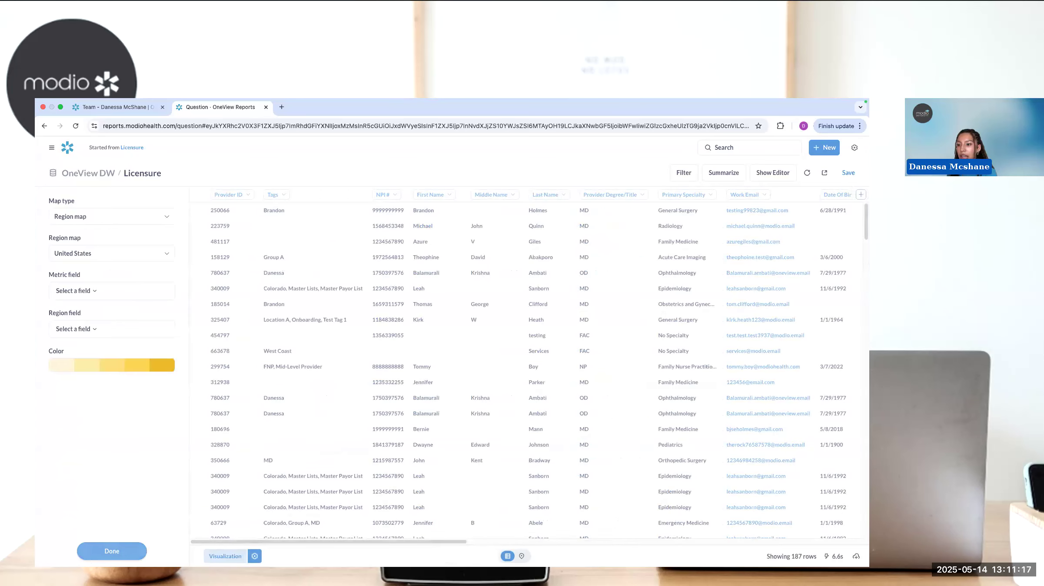
left_click(103, 554)
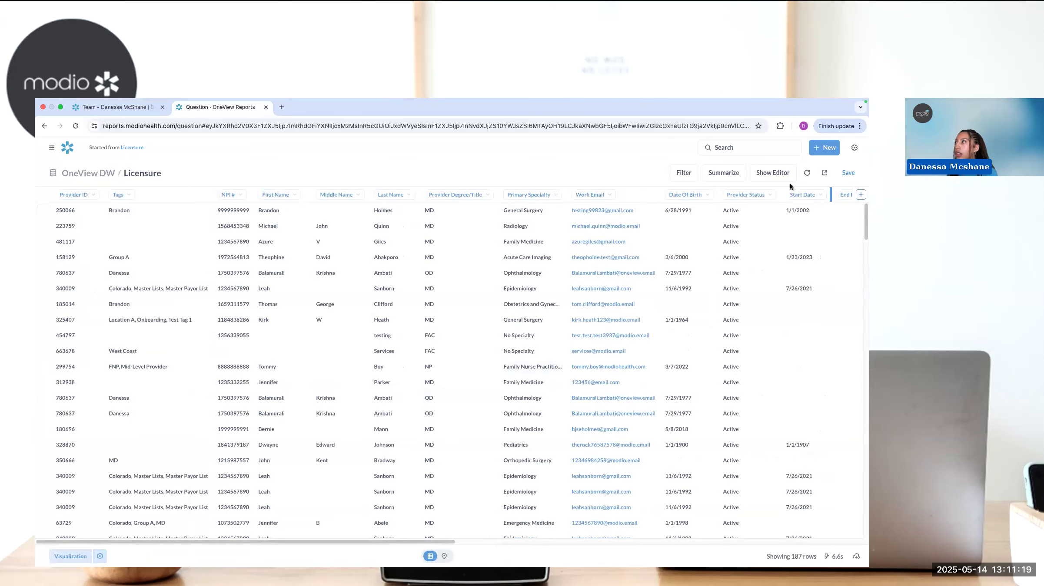
- Rerun the Licensure data from the query editor and try again to find the table settings in both views
left_click(775, 173)
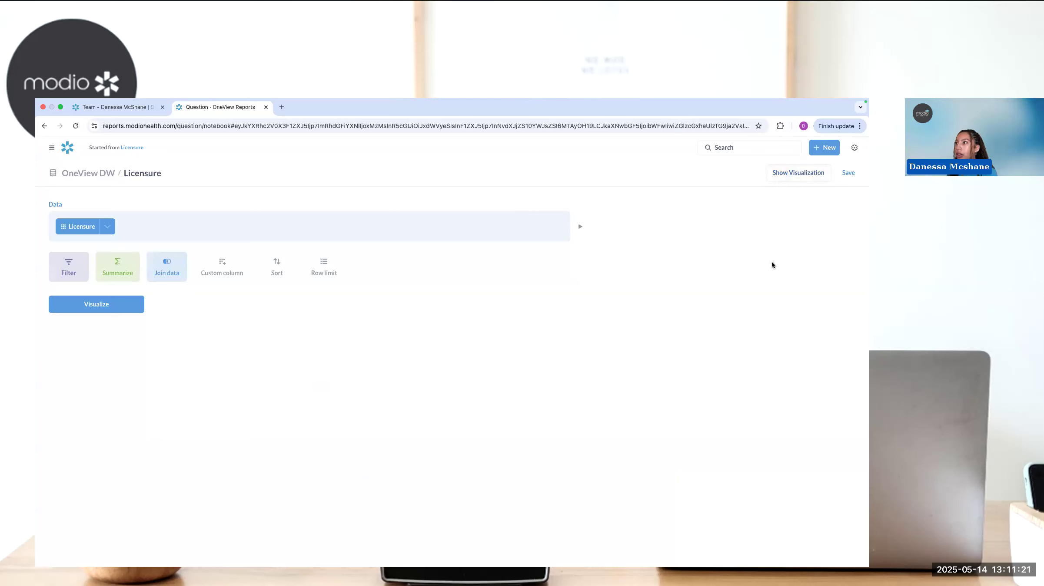
left_click(98, 305)
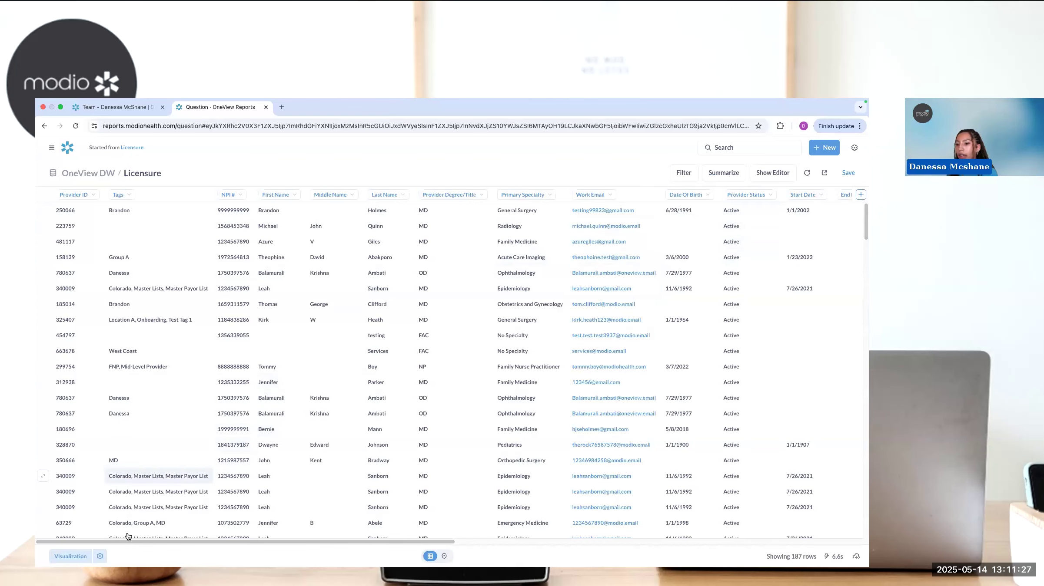
left_click(100, 556)
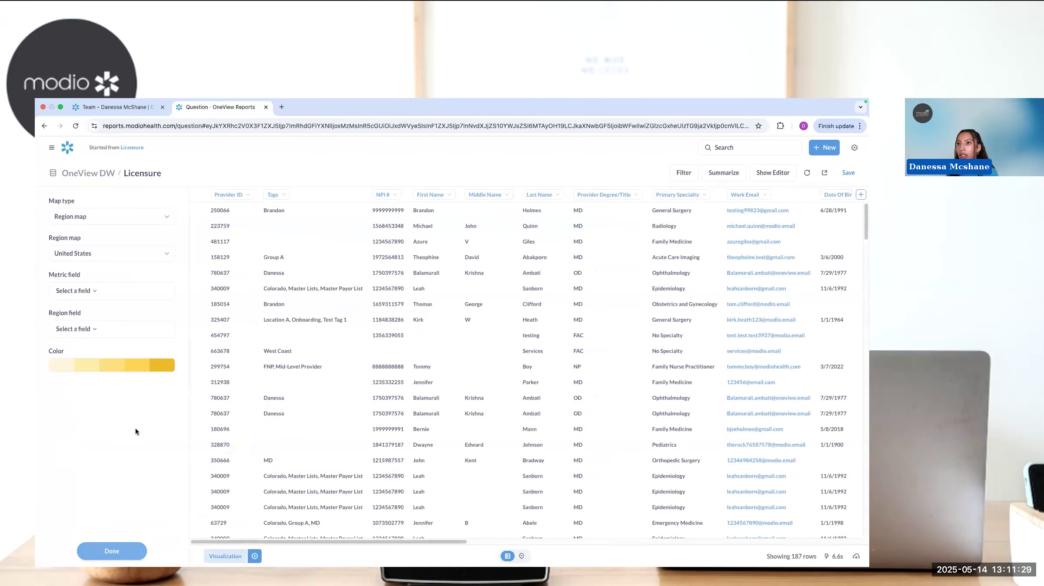
left_click(114, 551)
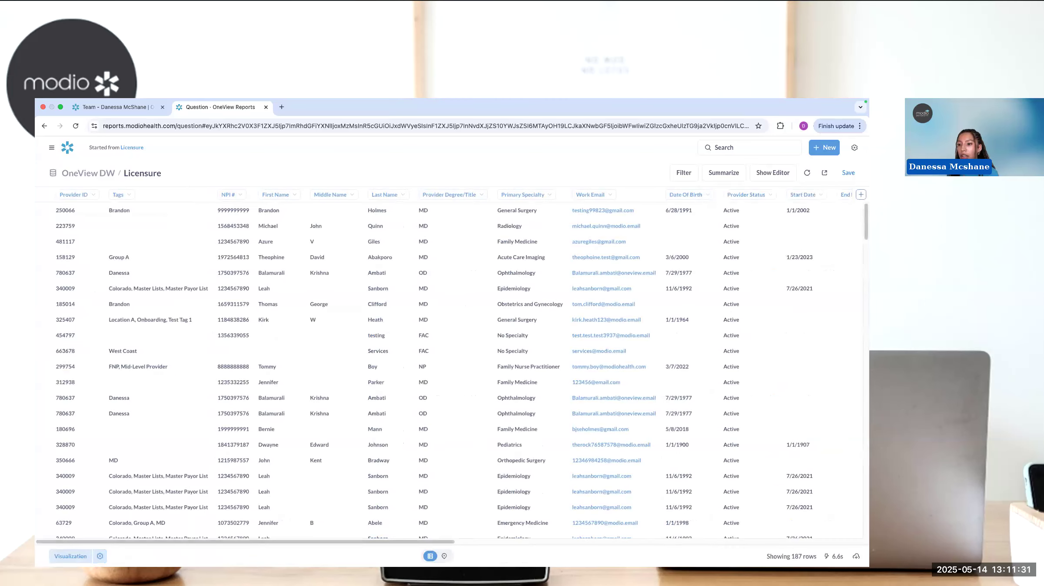
left_click(100, 556)
left_click(112, 552)
mouse_move(762, 196)
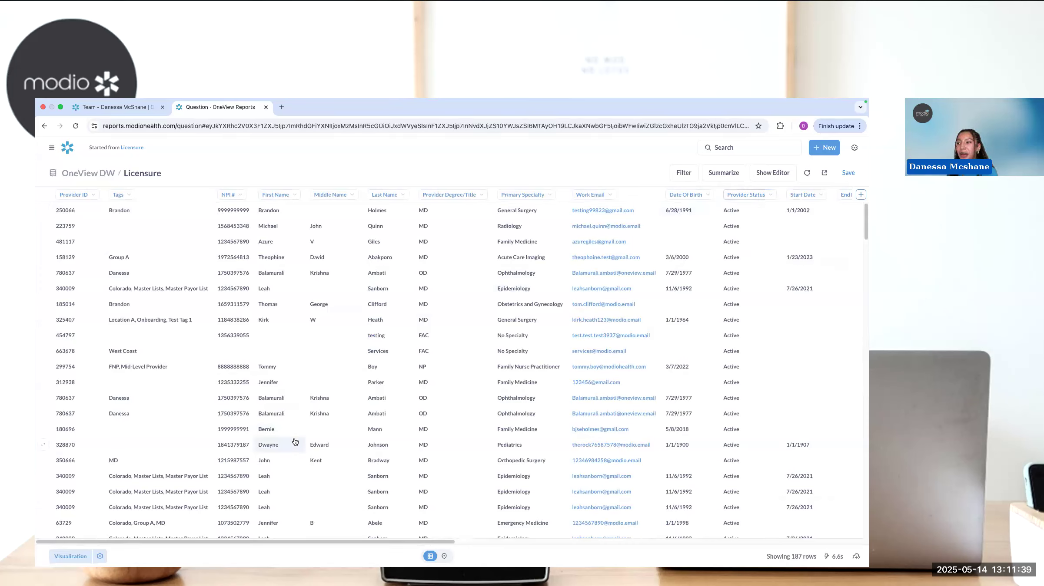
left_click(100, 557)
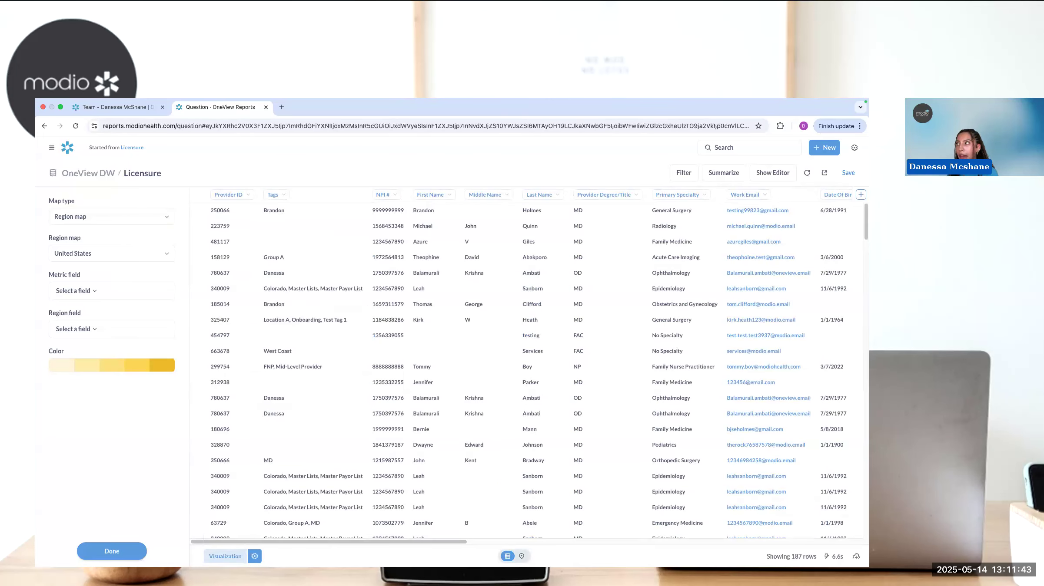
left_click(521, 556)
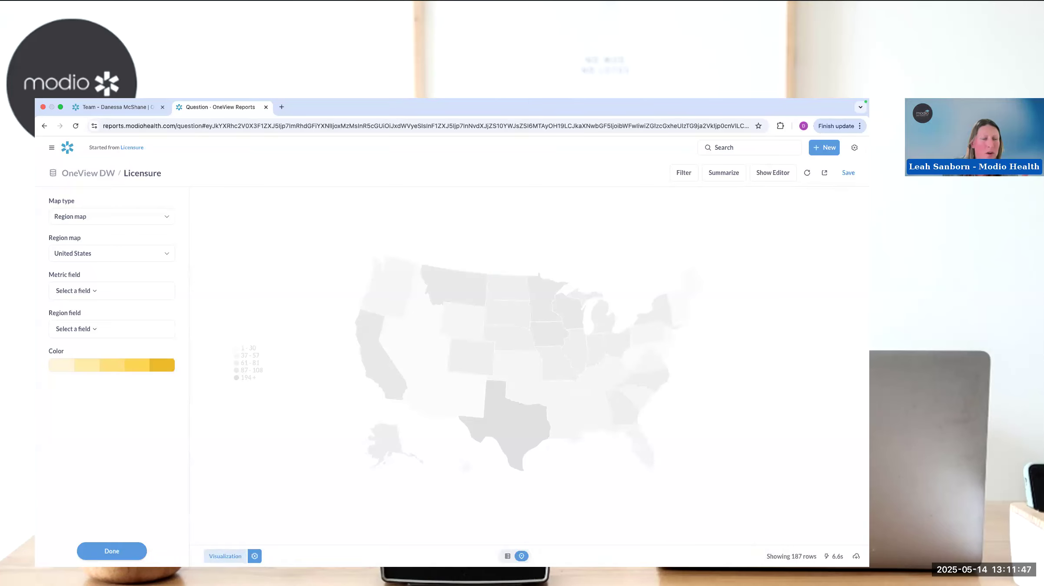
left_click(129, 552)
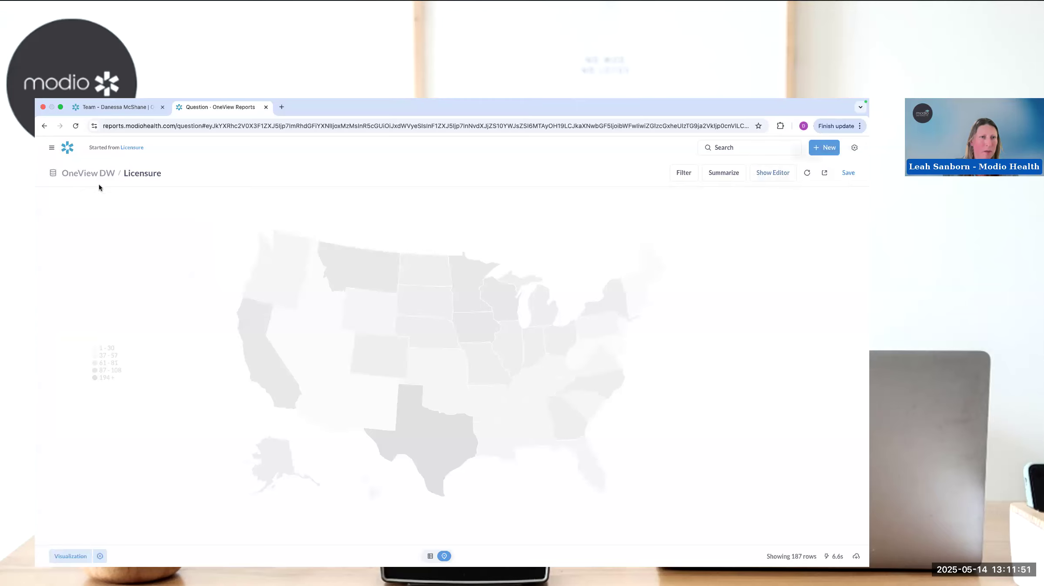
- Return to the original Licensure report and move the License State column directly after Provider Degree/Title
left_click(131, 148)
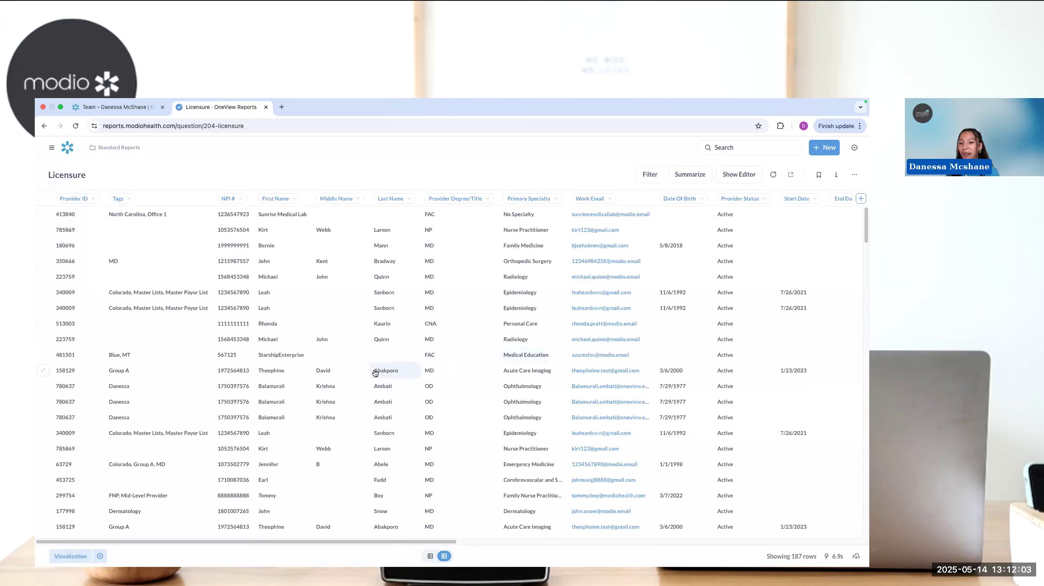
left_click(100, 556)
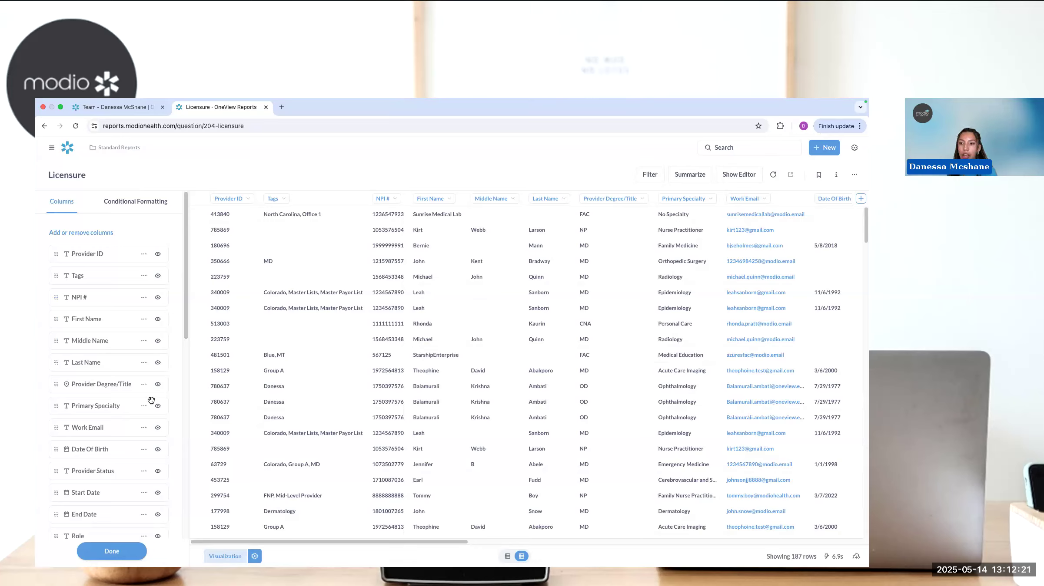
scroll(127, 451, "down", 5)
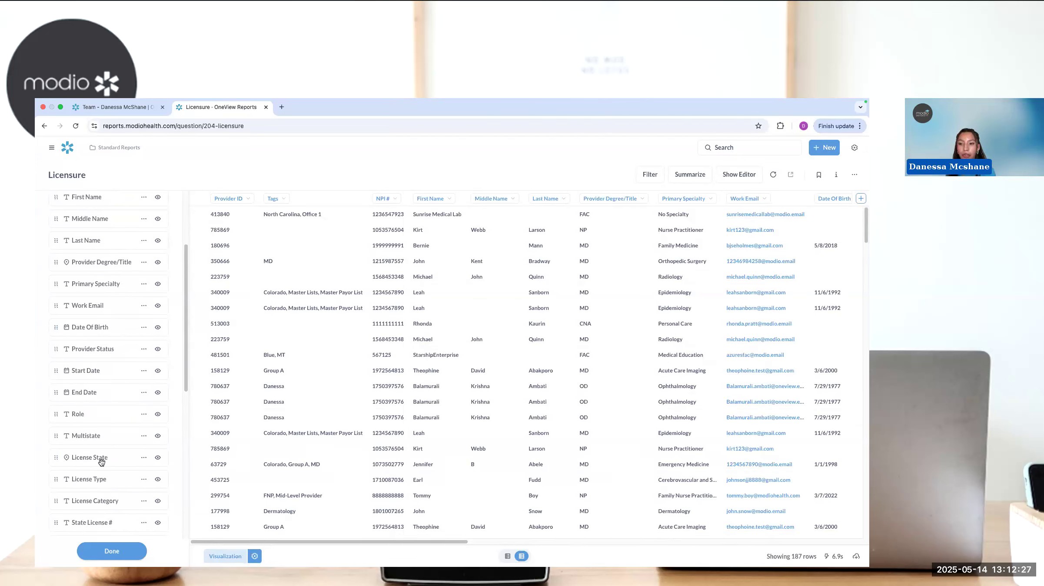
triple_click(135, 461)
left_click_drag(155, 462, 157, 278)
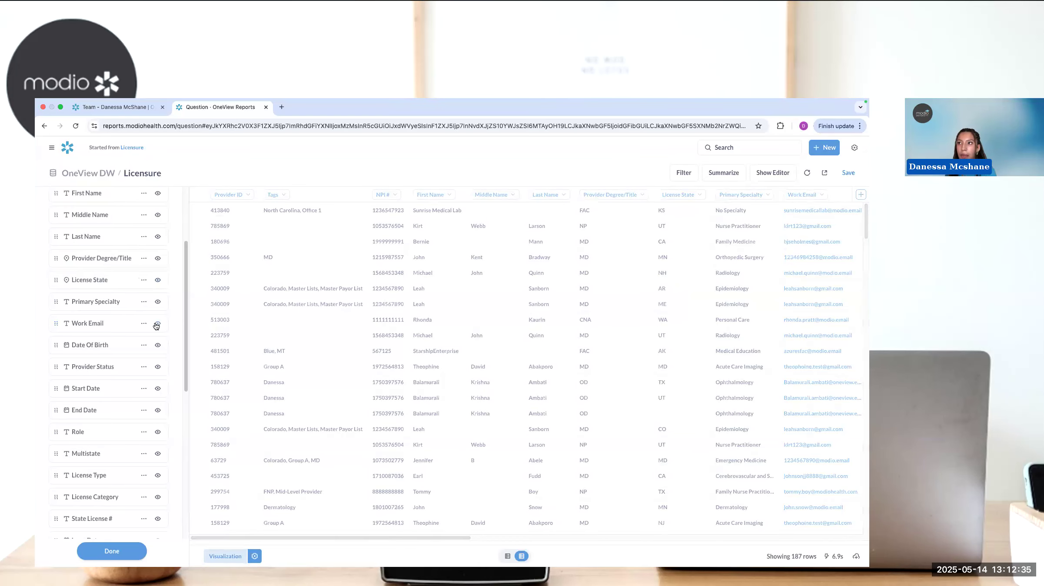
- Hide the Middle Name column and move the Tags column ahead of Provider ID
scroll(157, 326, "up", 3)
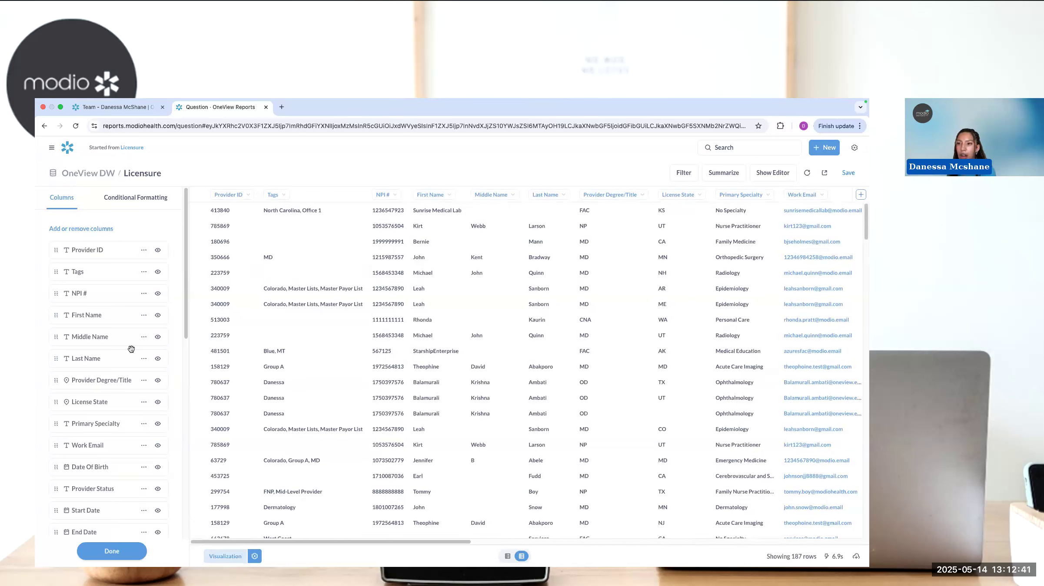
left_click(158, 338)
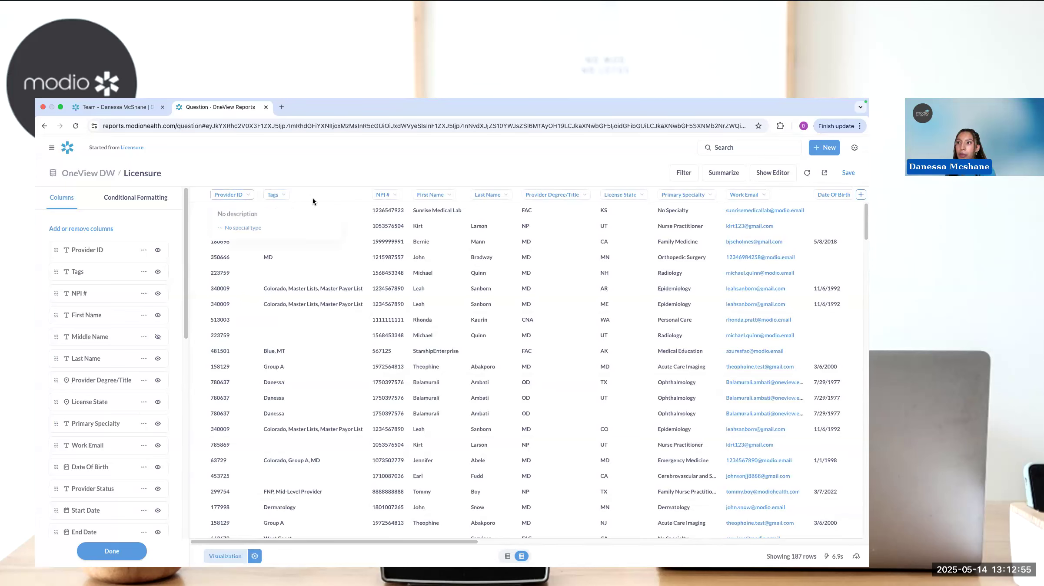
left_click_drag(273, 195, 221, 195)
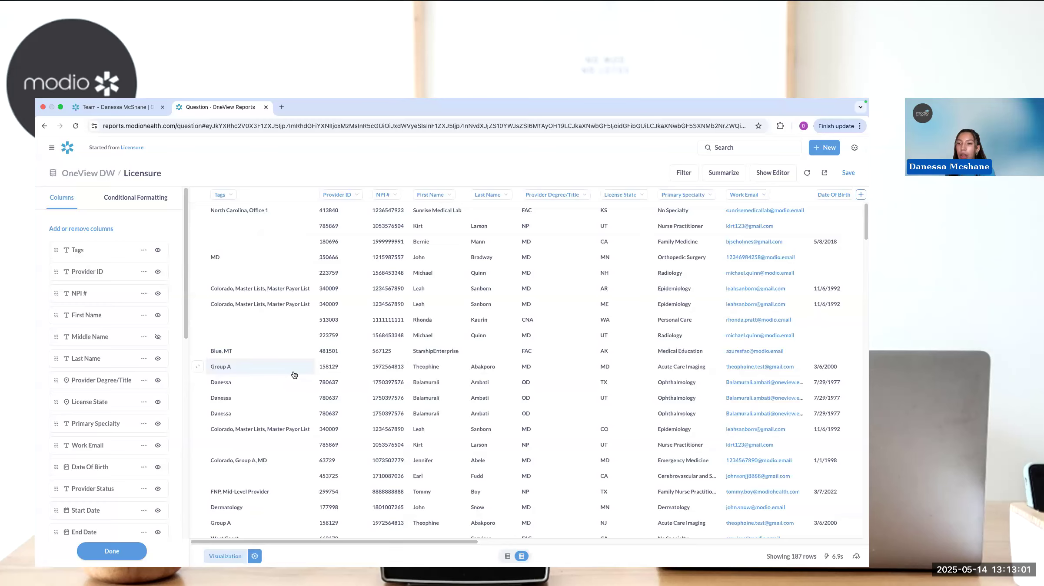
- Start a new conditional formatting rule for the Licensure table and open the choice of affected columns
left_click(134, 203)
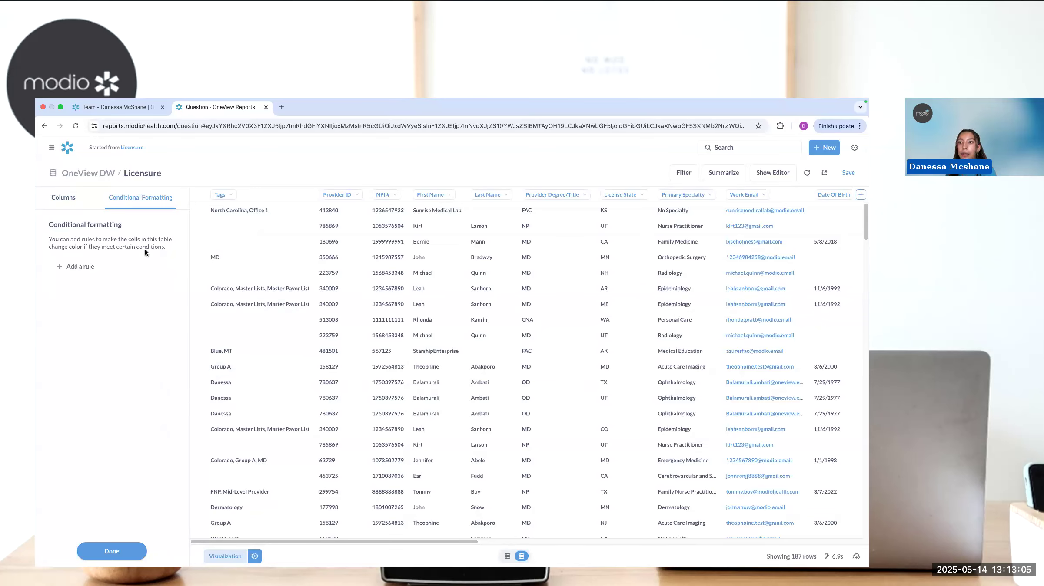
left_click(83, 268)
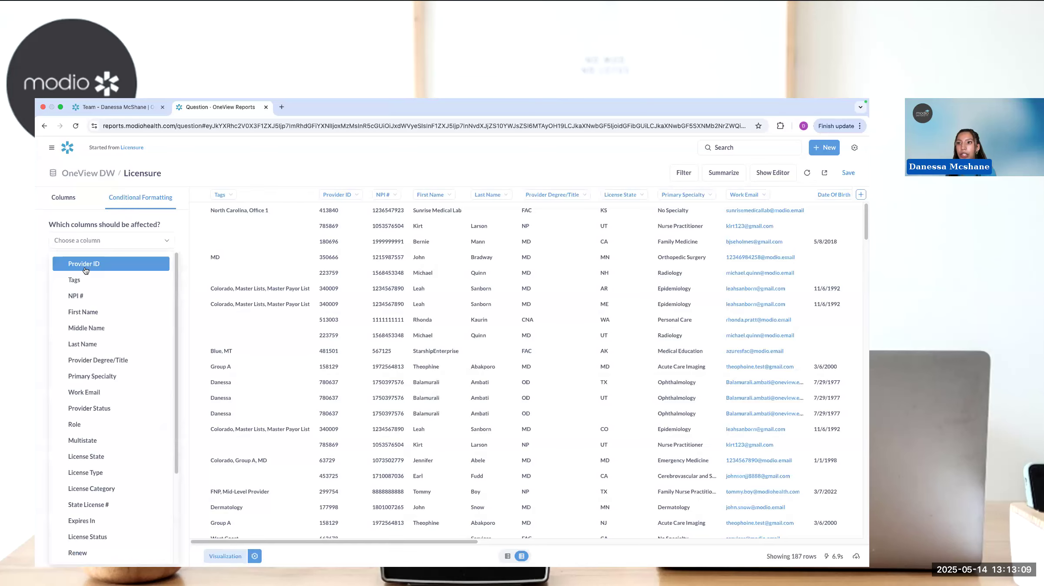
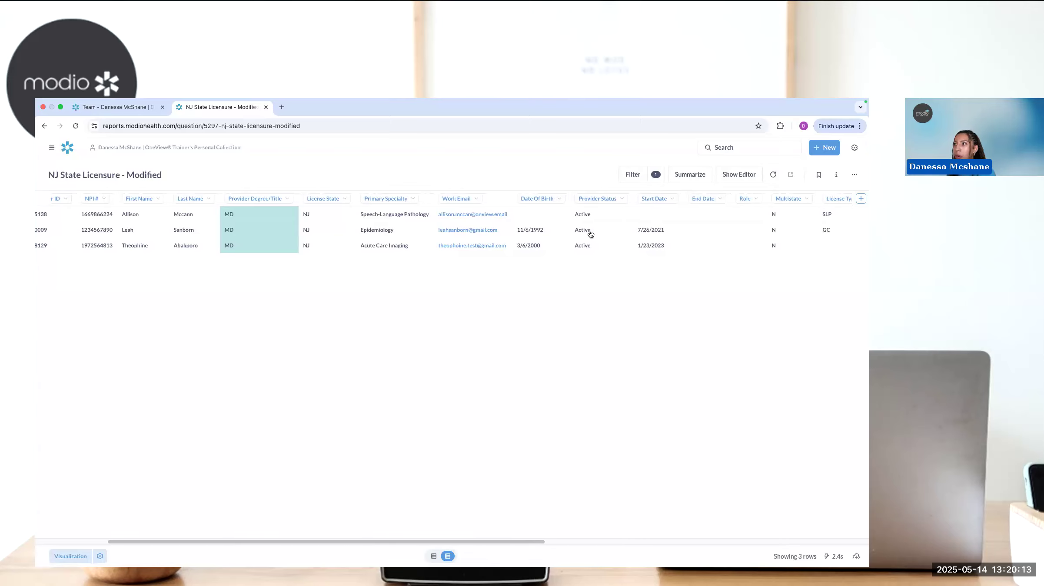
- Hide the Work Email and Renewal Date columns and save the changes over the original question "NJ State Licensure - Modified"
left_click(478, 202)
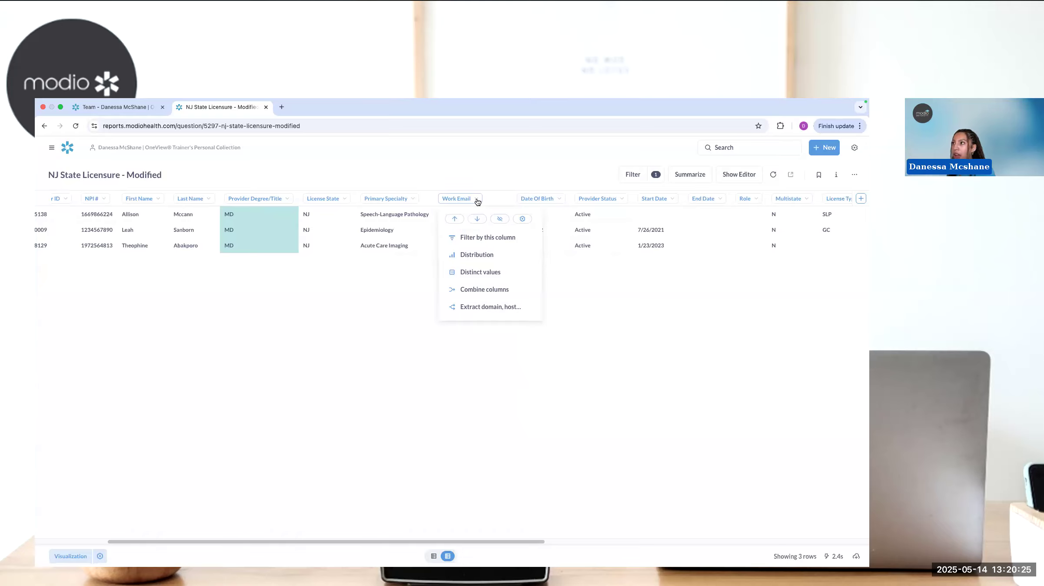
left_click(499, 219)
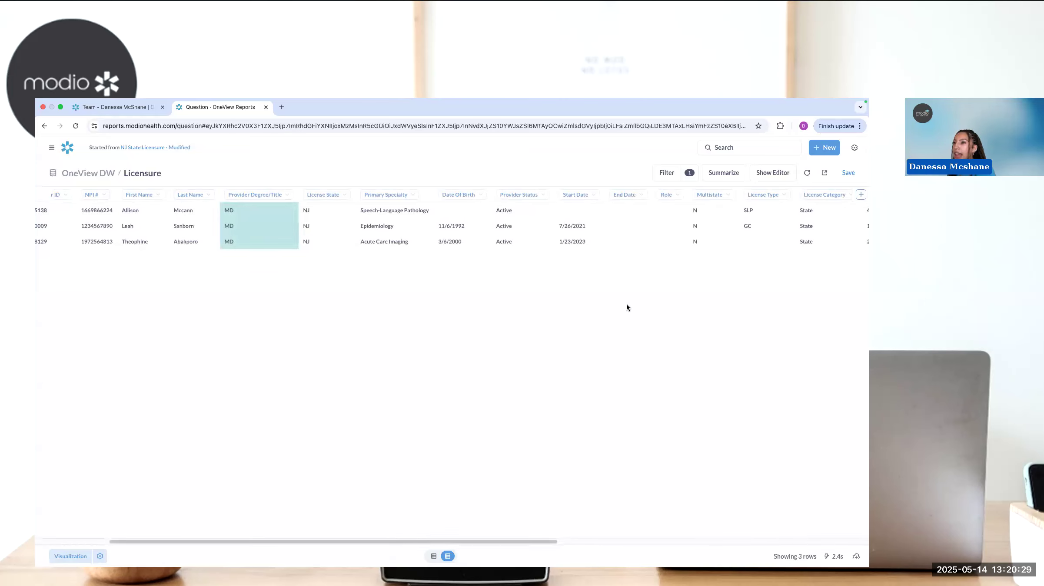
scroll(727, 230, "right", 2)
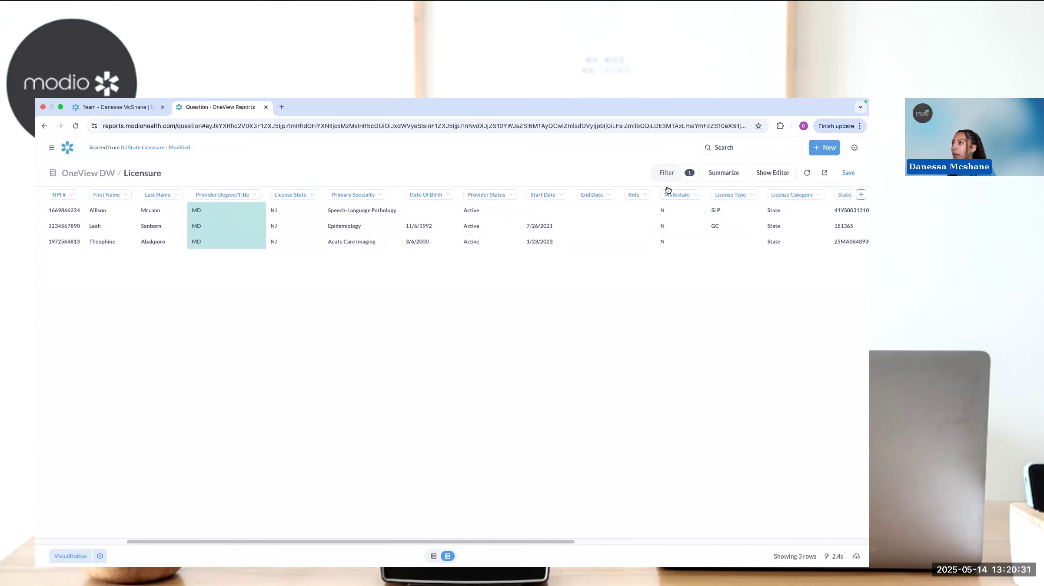
scroll(523, 246, "left", 4)
scroll(598, 237, "right", 10)
scroll(597, 235, "right", 7)
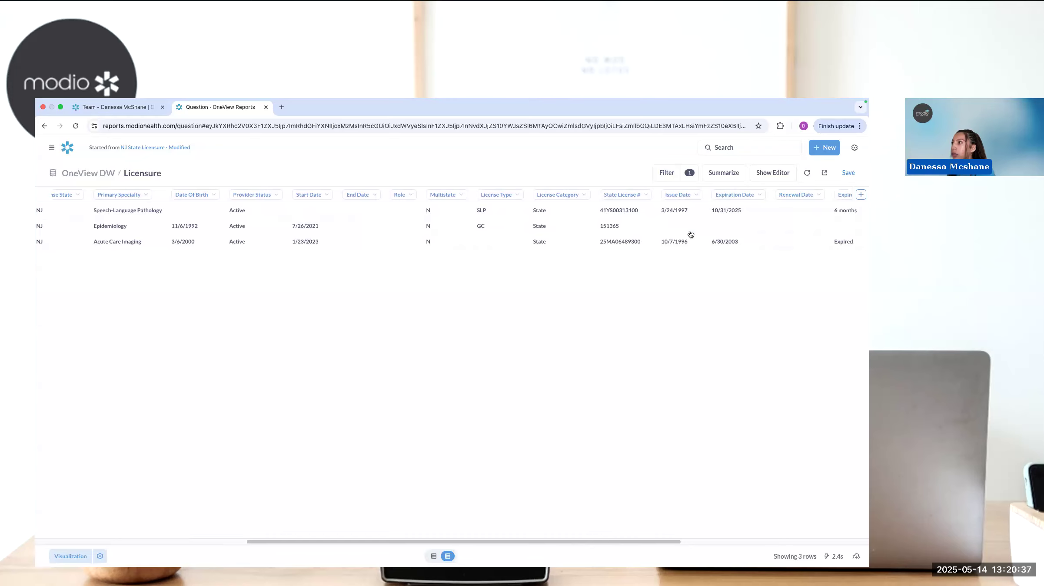
scroll(688, 234, "right", 7)
scroll(683, 232, "right", 3)
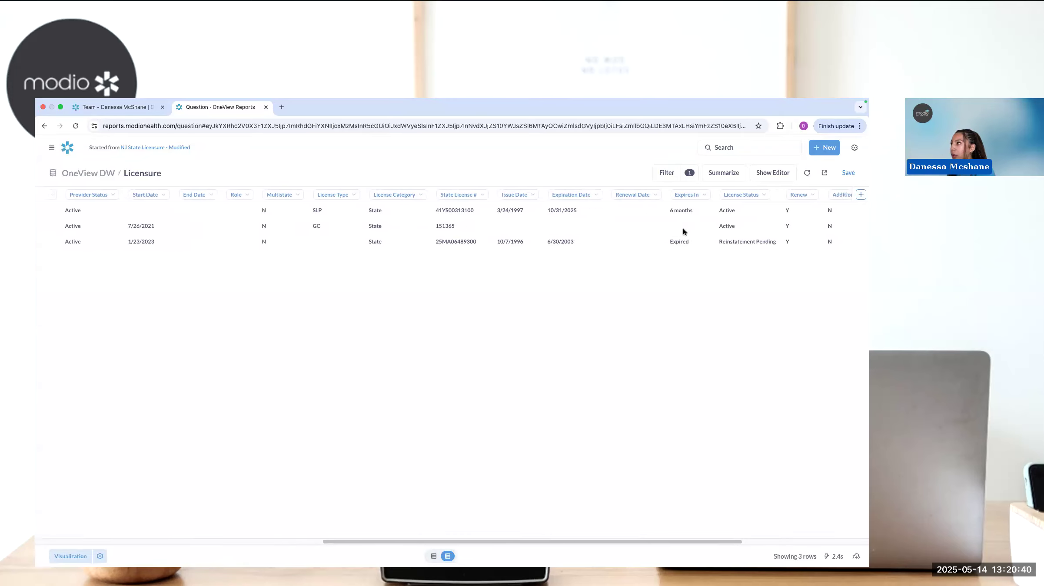
left_click(646, 197)
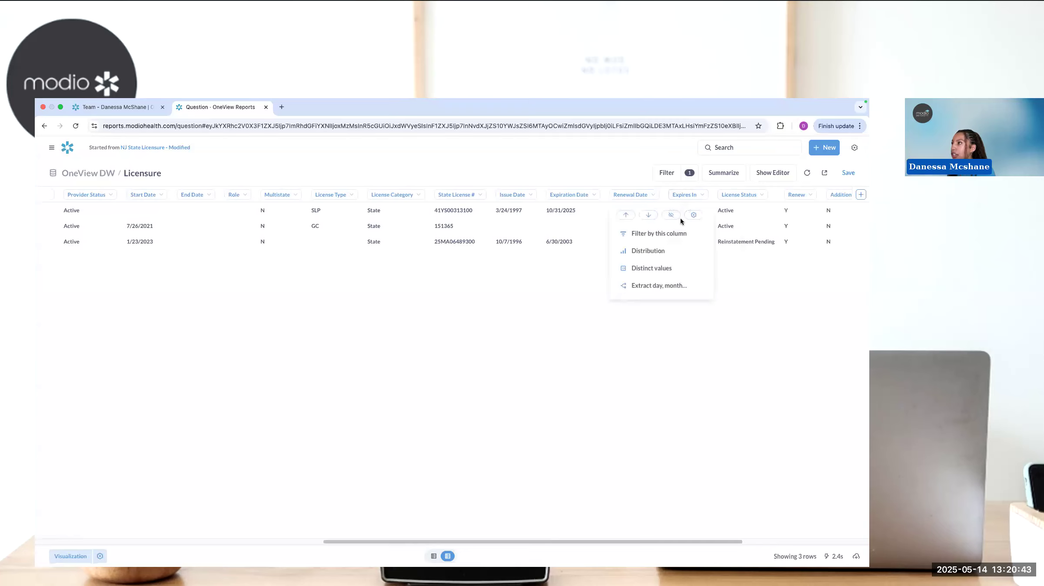
left_click(671, 215)
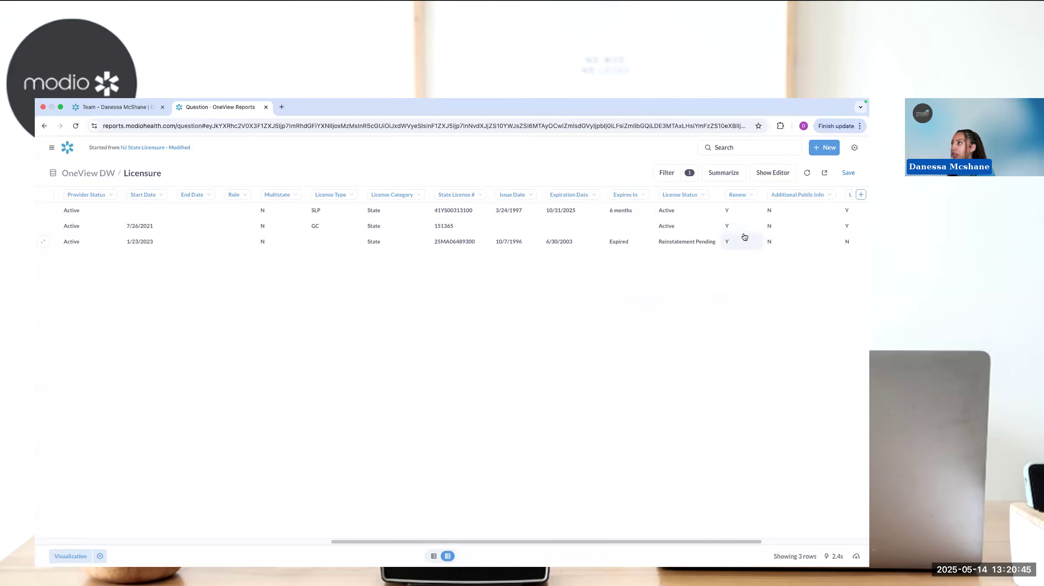
left_click(848, 173)
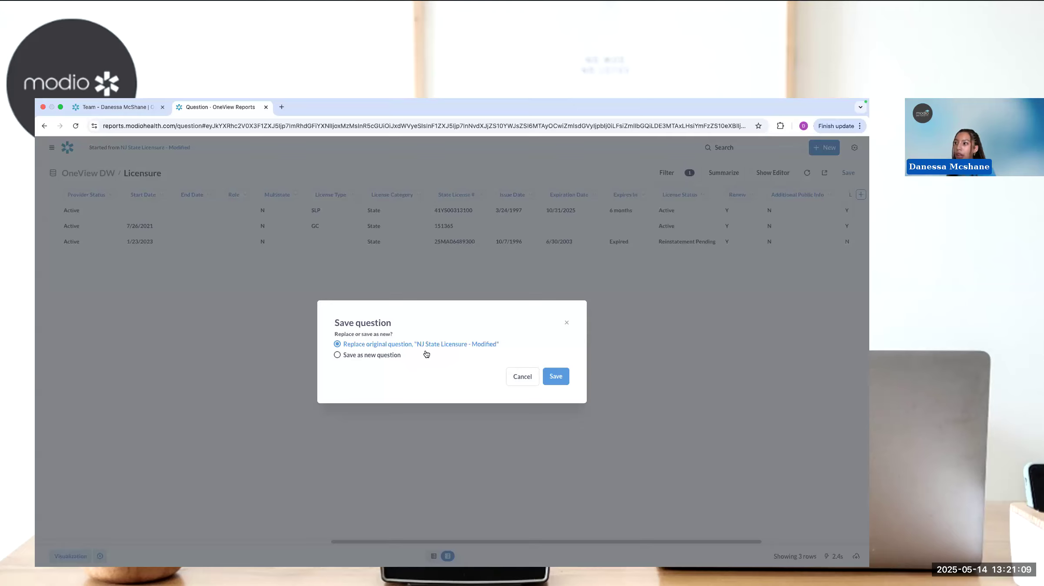
left_click(558, 378)
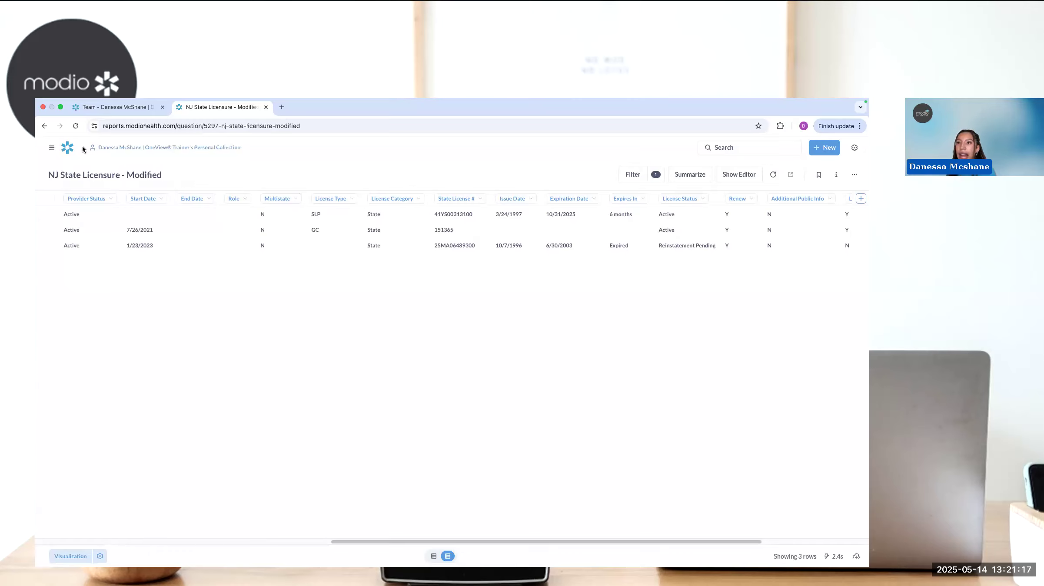
- Create a new collection named NJ inside the personal collection, leaving its description blank
left_click(68, 150)
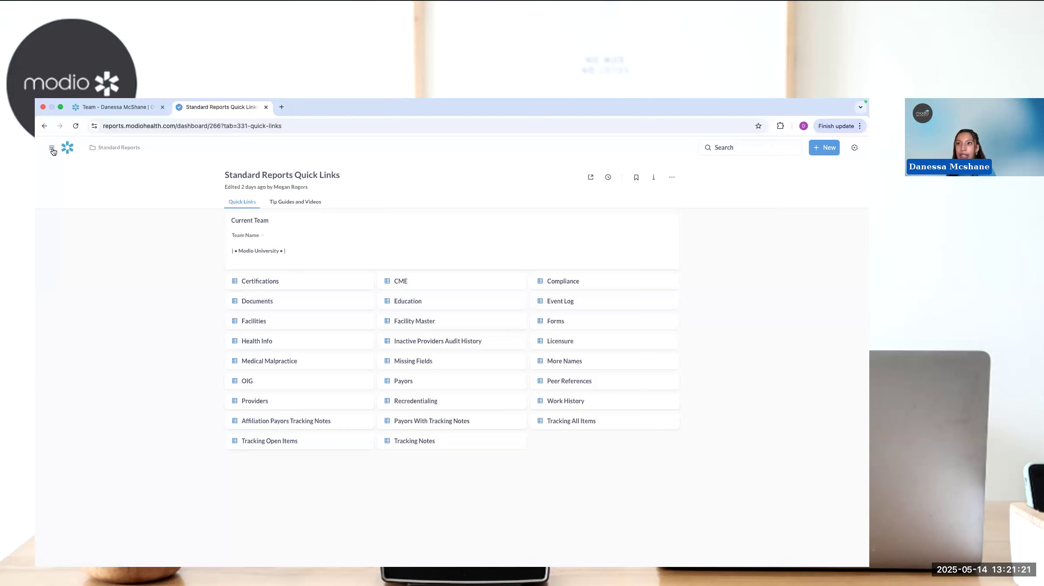
left_click(52, 148)
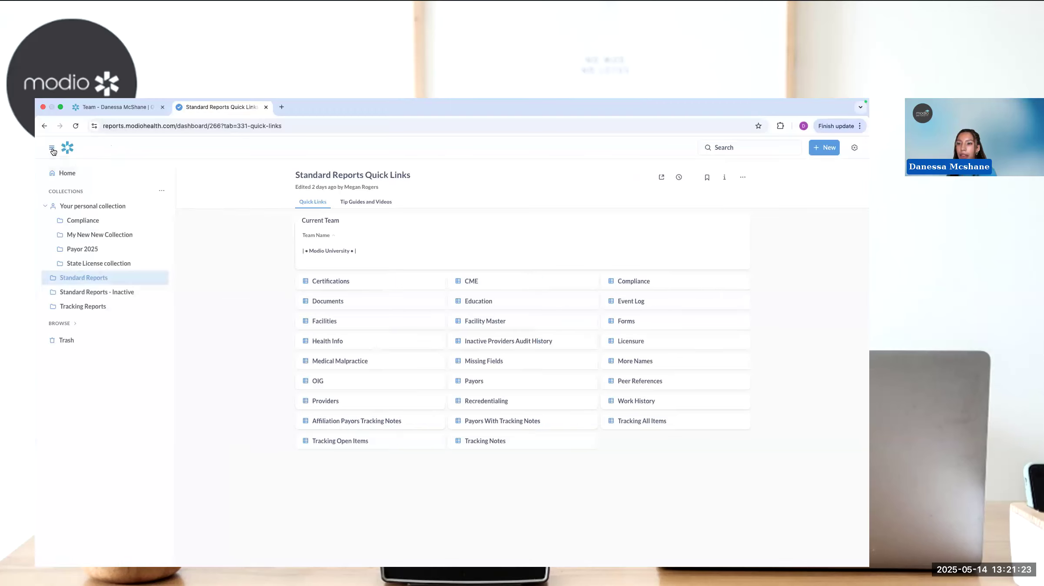
left_click(95, 206)
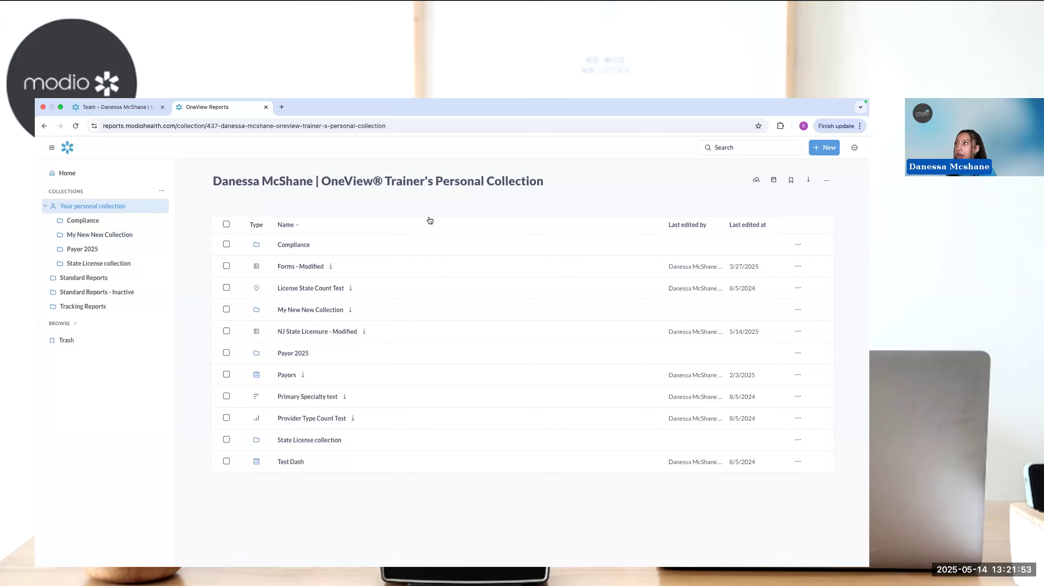
left_click(827, 150)
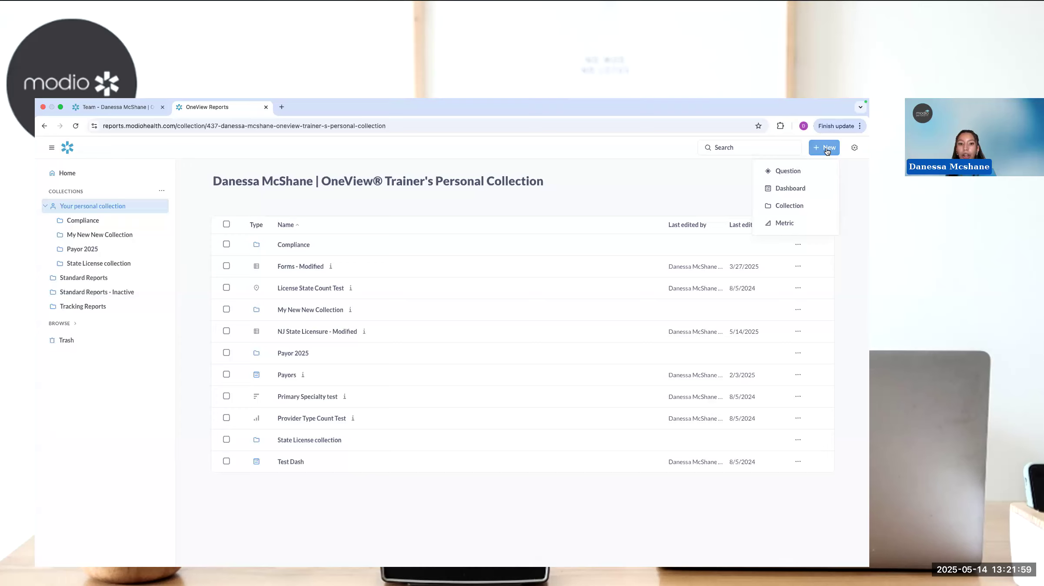
left_click(800, 205)
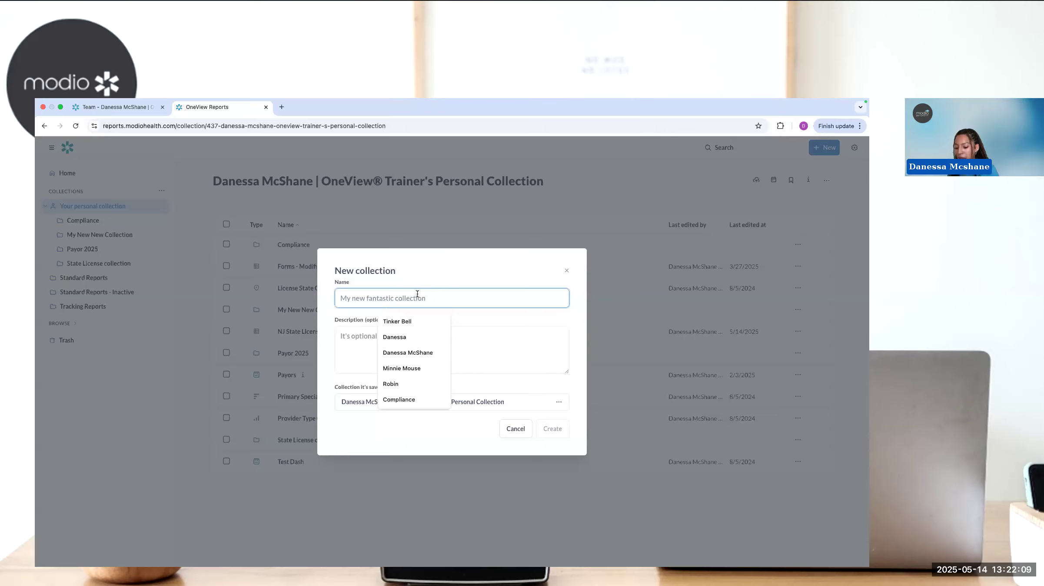
type("NJ")
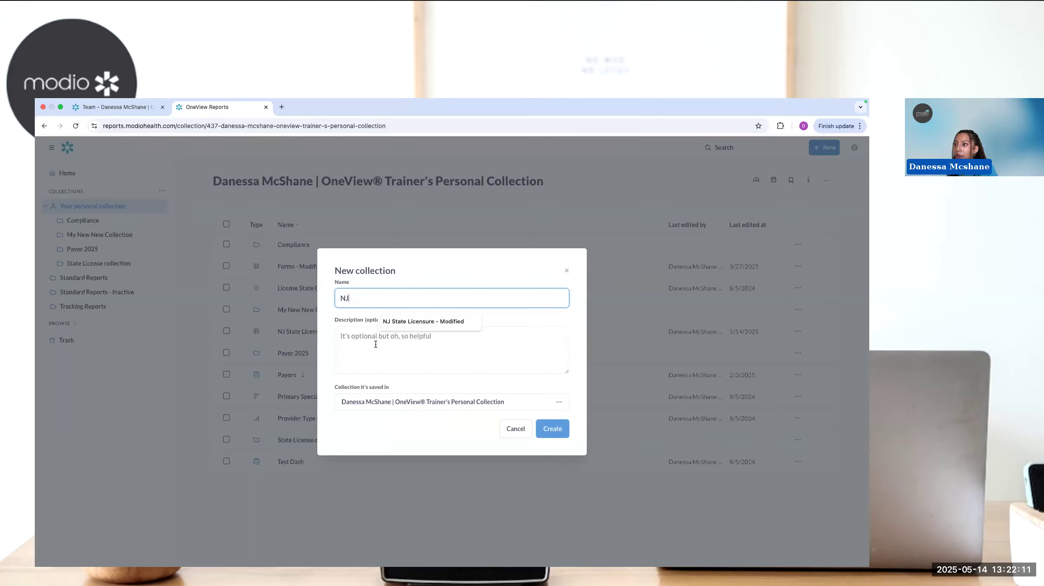
left_click(375, 345)
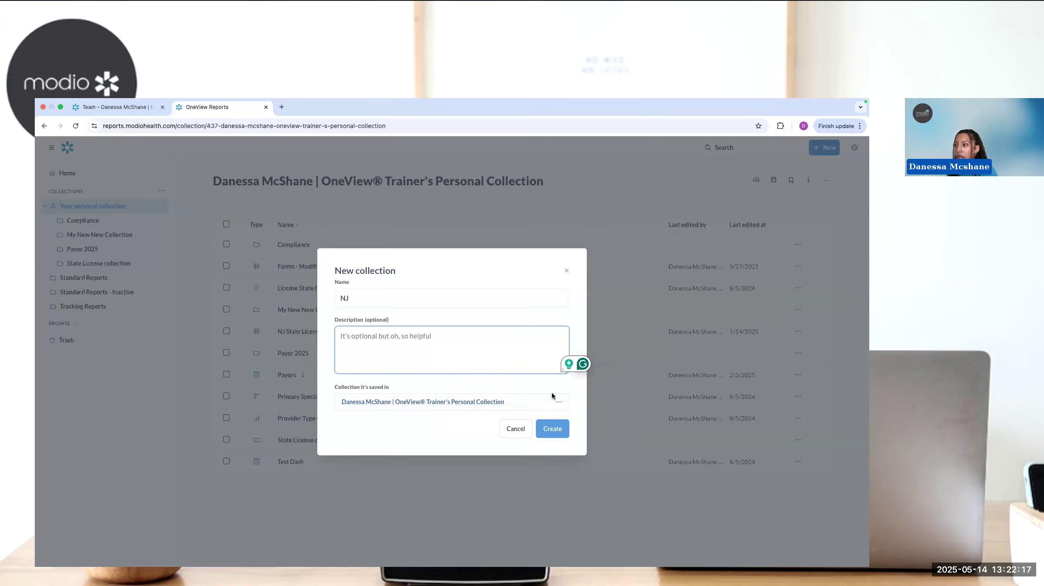
left_click(558, 434)
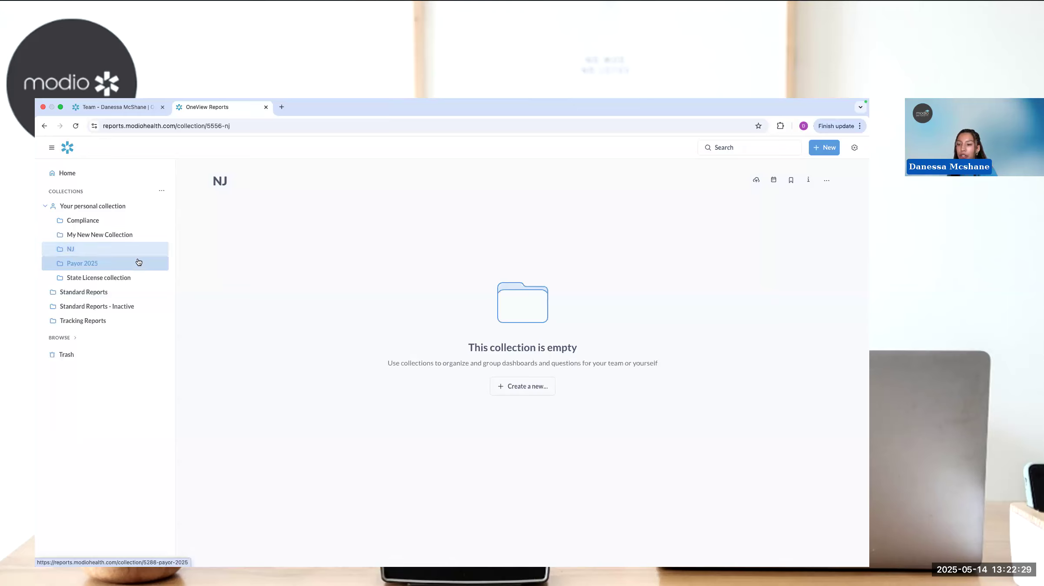
- Move the NJ State Licensure - Modified question from the personal collection into the NJ collection
left_click(92, 208)
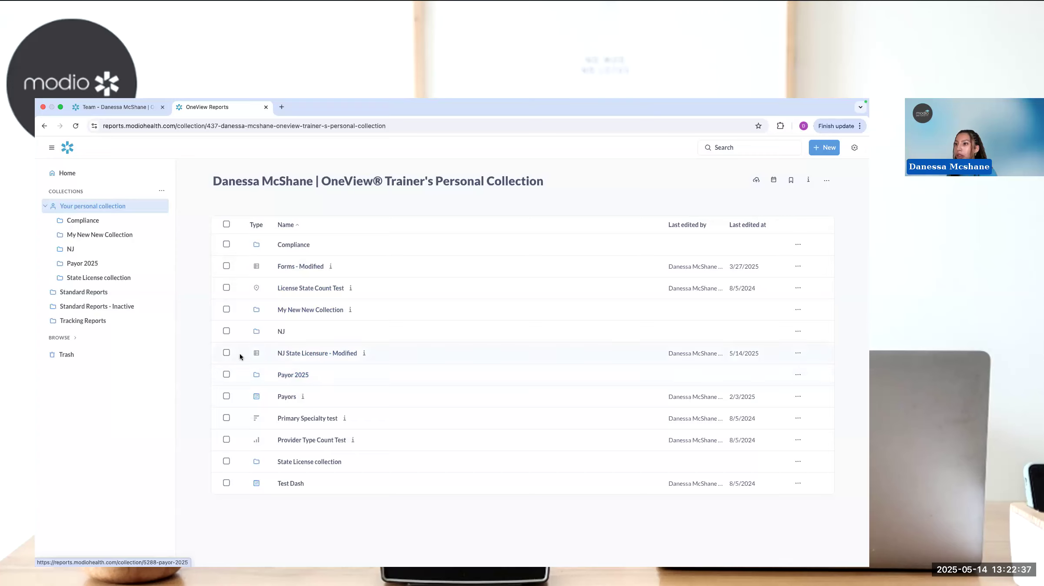
left_click(227, 353)
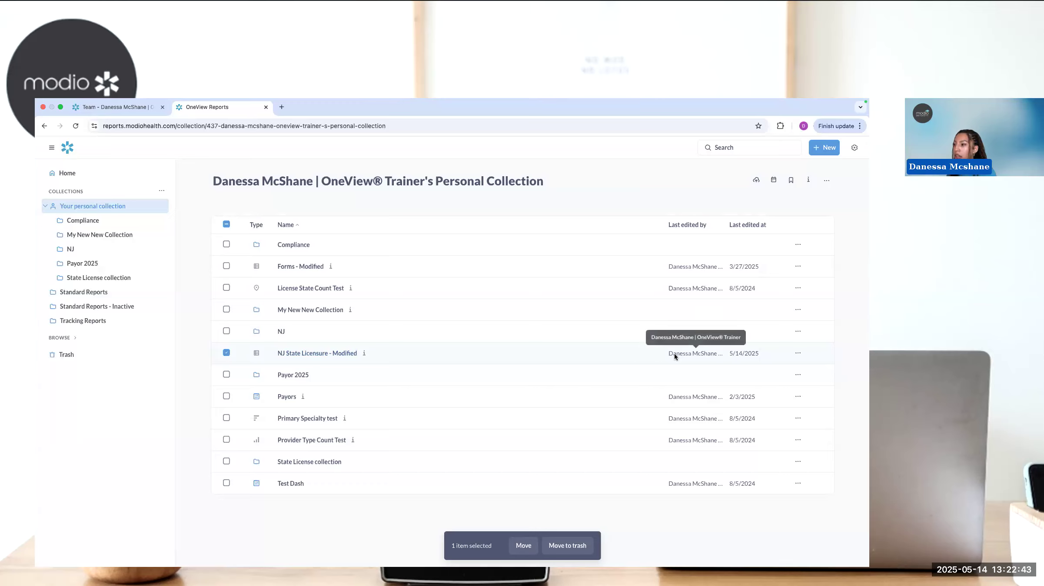
left_click(798, 355)
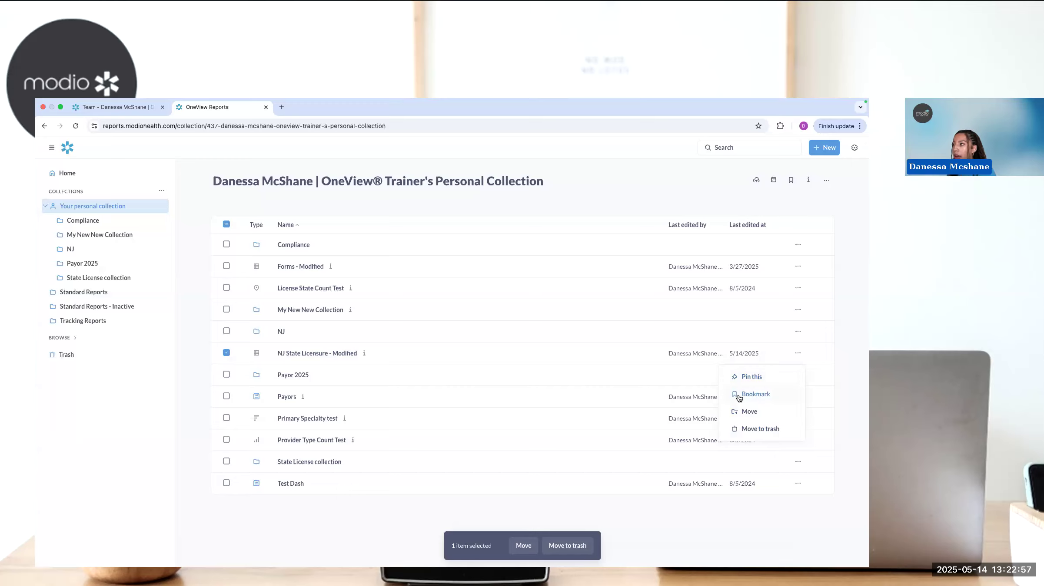
left_click(756, 413)
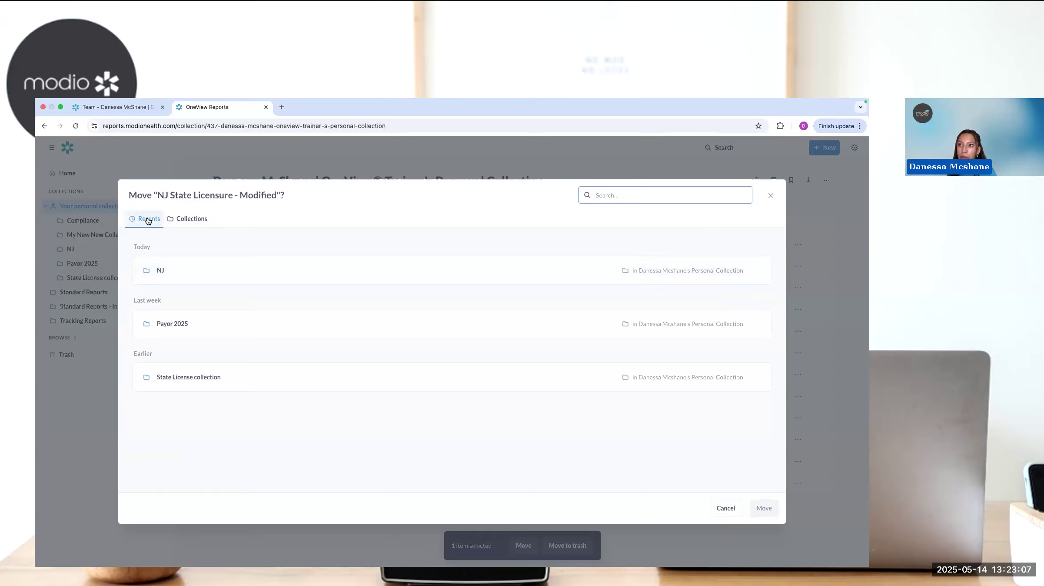
left_click(169, 270)
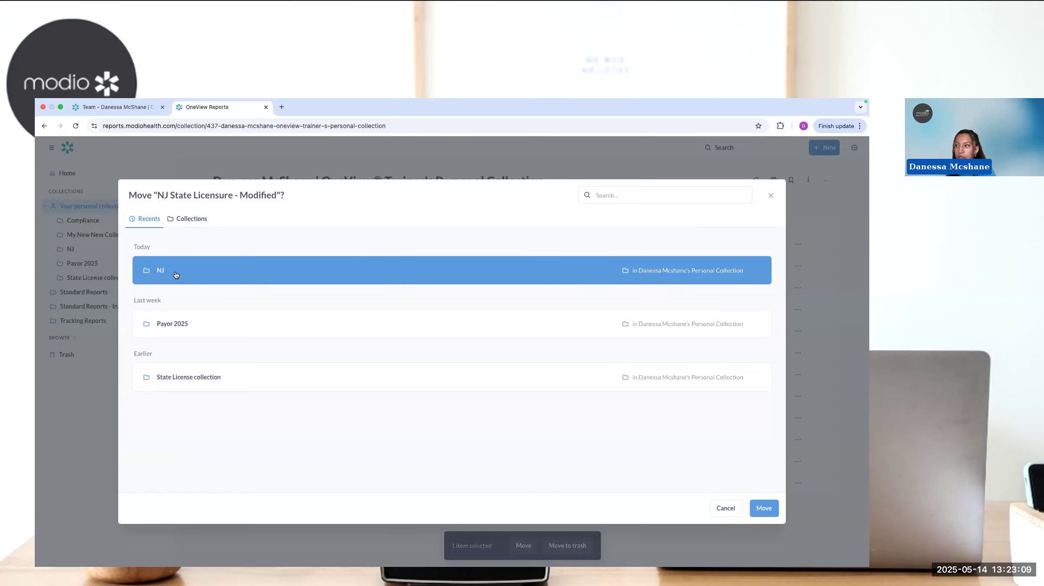
left_click(775, 513)
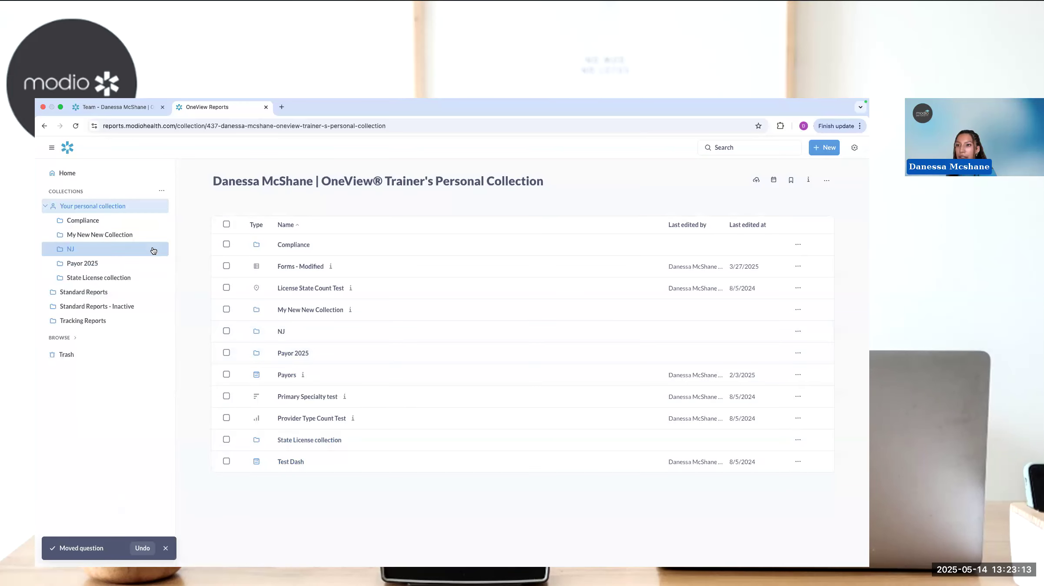
- Move the NJ State Licensure - Modified question from the NJ collection to the trash
left_click(92, 252)
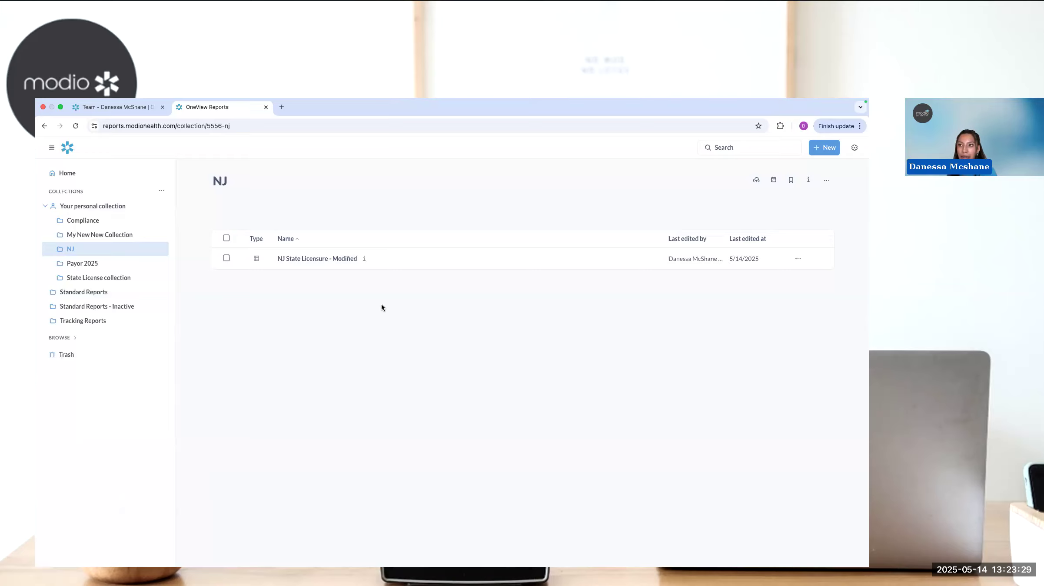
left_click(226, 259)
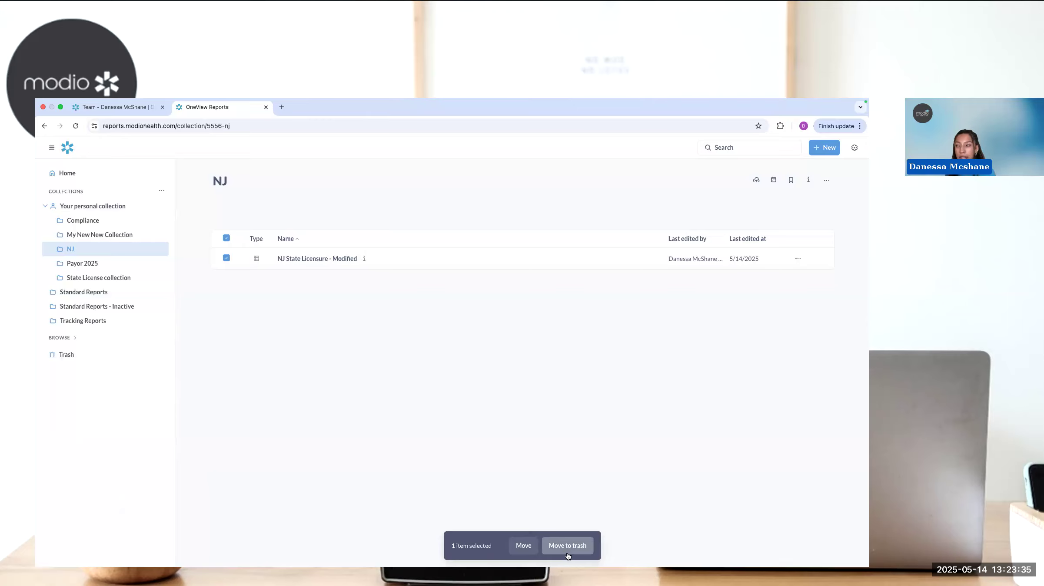
left_click(796, 260)
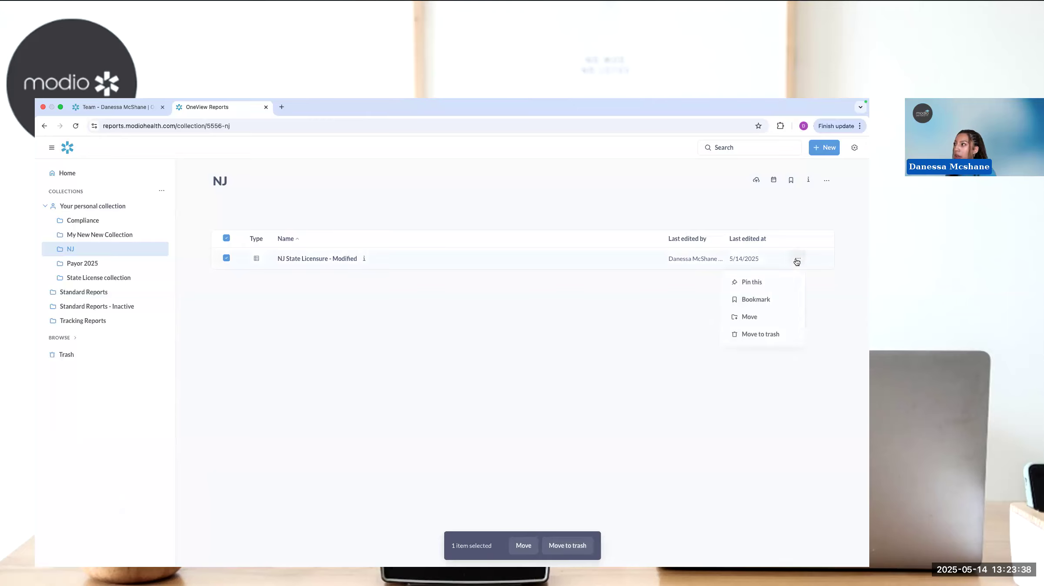
left_click(738, 334)
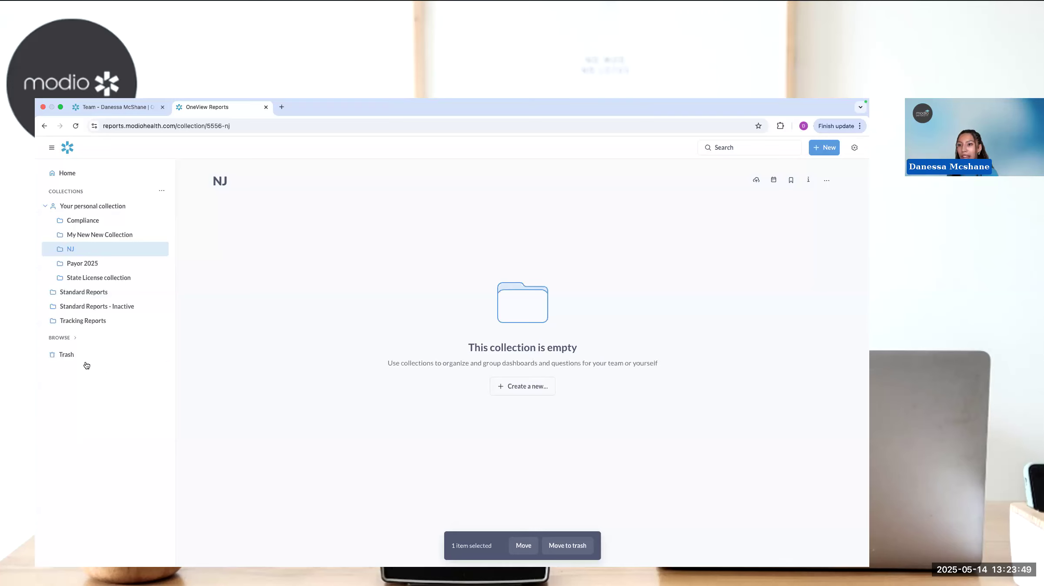
- Permanently delete the NJ State Licensure - Modified question from the trash
left_click(68, 355)
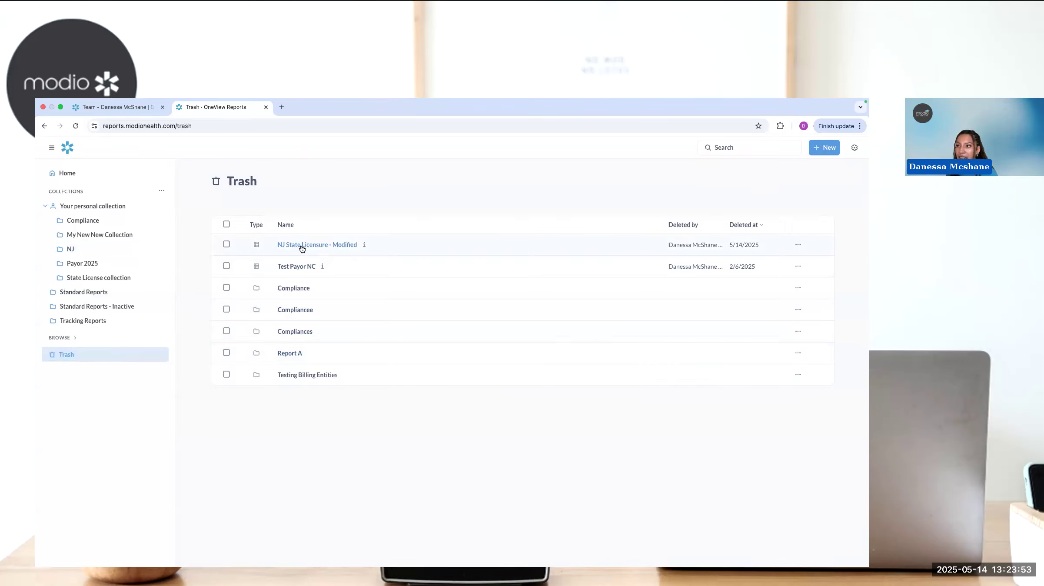
left_click(227, 244)
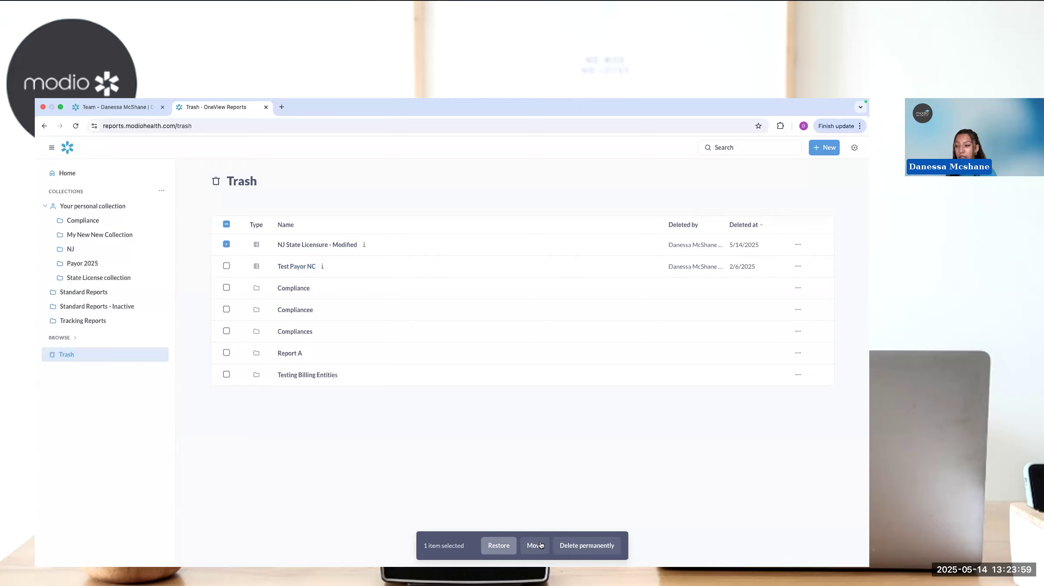
left_click(591, 550)
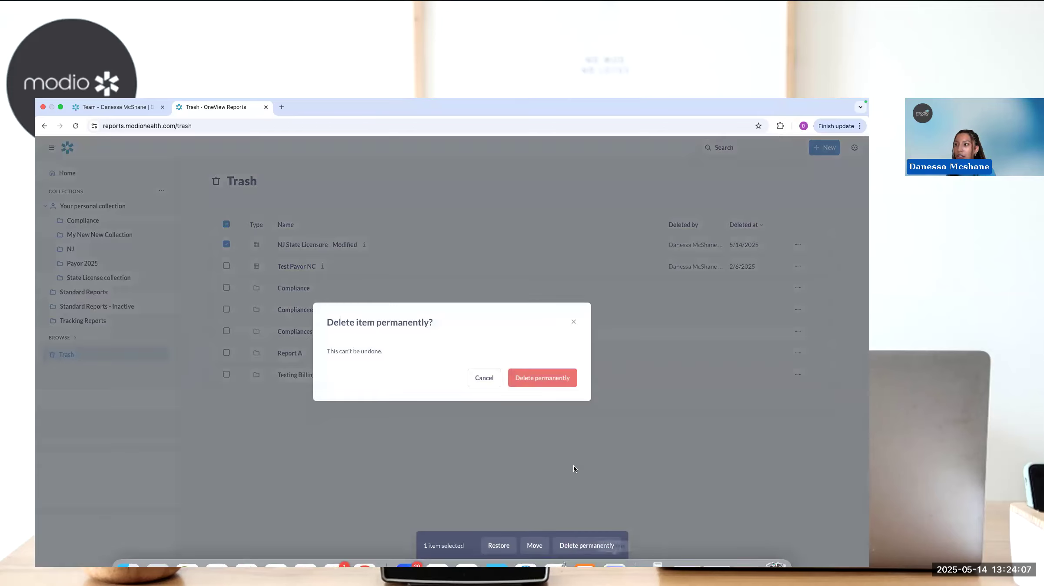
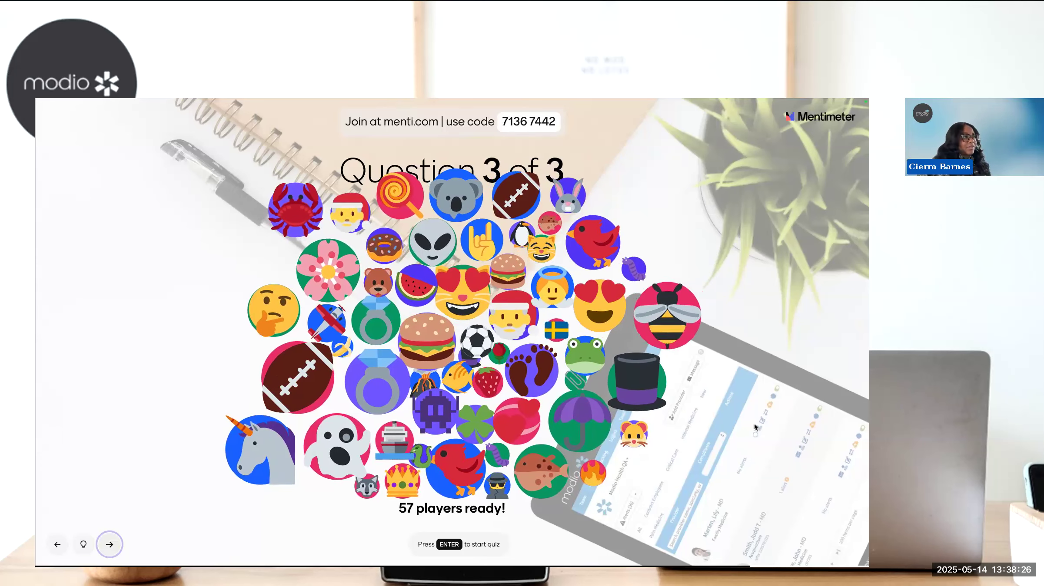
- Run the third quiz question in Mentimeter, advance to the closing thank-you slide and exit the full-screen presentation
key("Return")
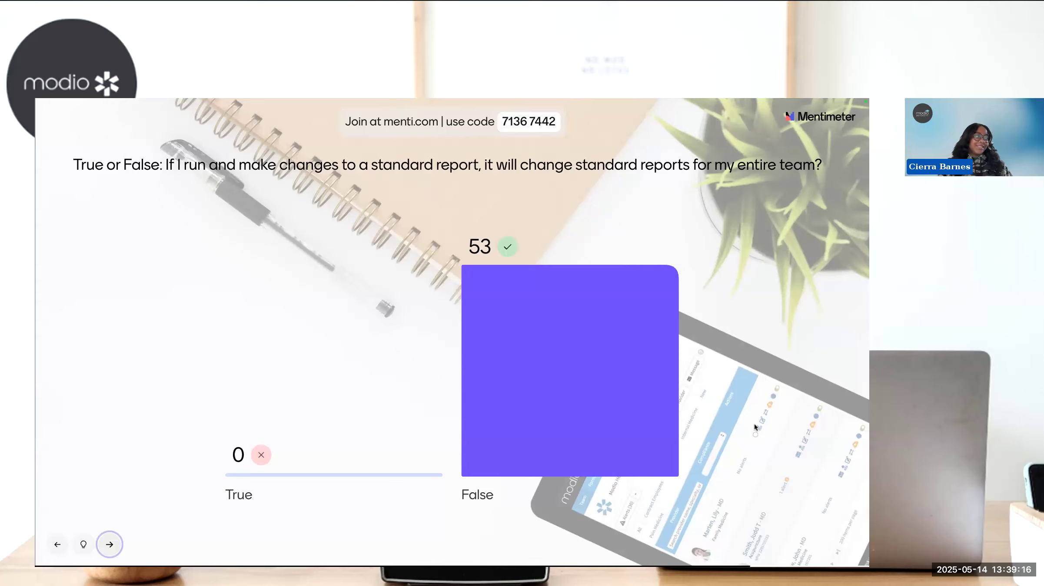
key("Right")
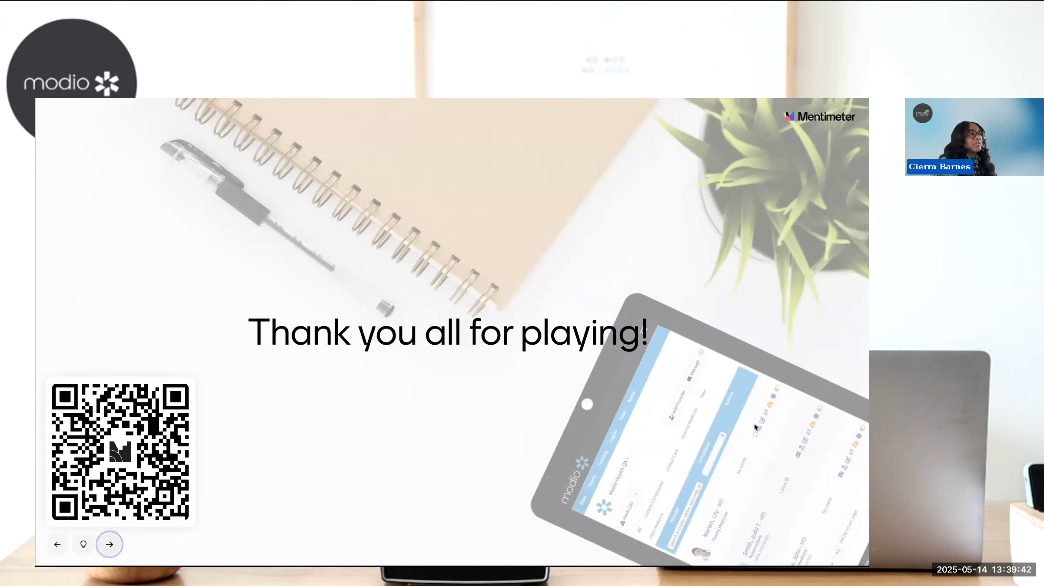
key("Escape")
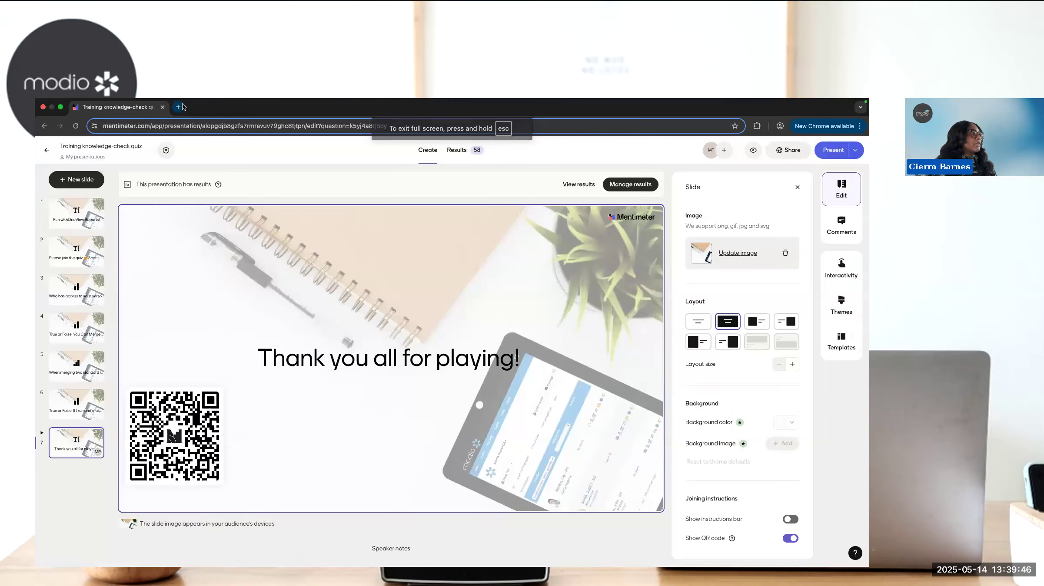
- Open OneView in a new browser tab and find the OneView Reports Module guides on its Support page
left_click(179, 107)
left_click(91, 143)
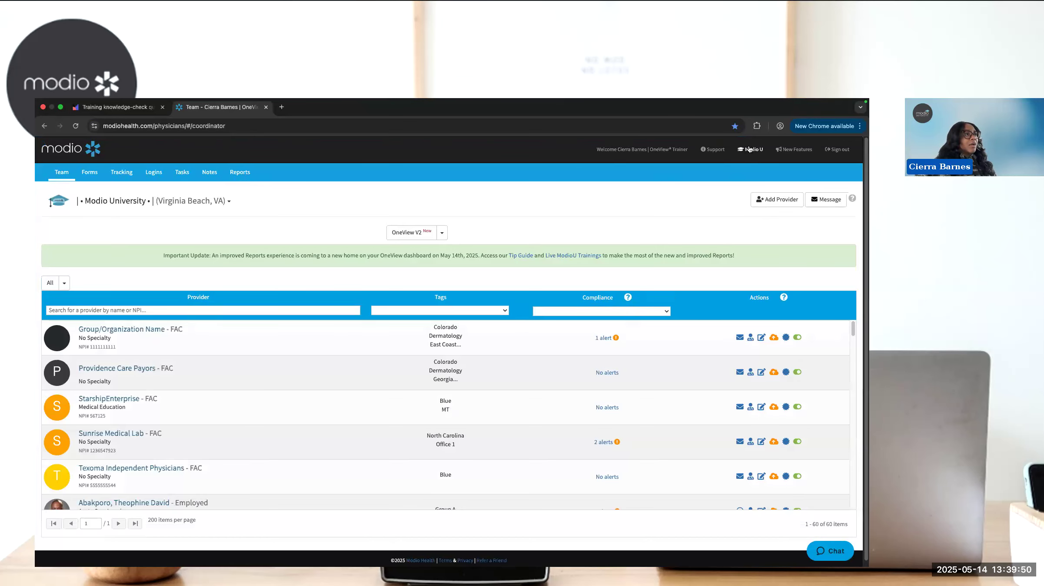
left_click(711, 150)
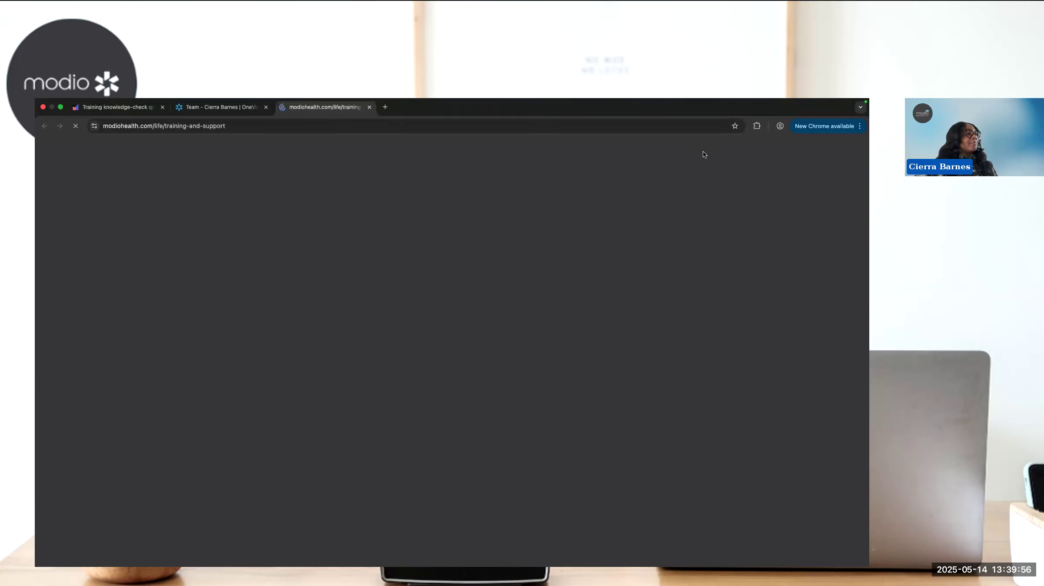
left_click_drag(862, 197, 862, 313)
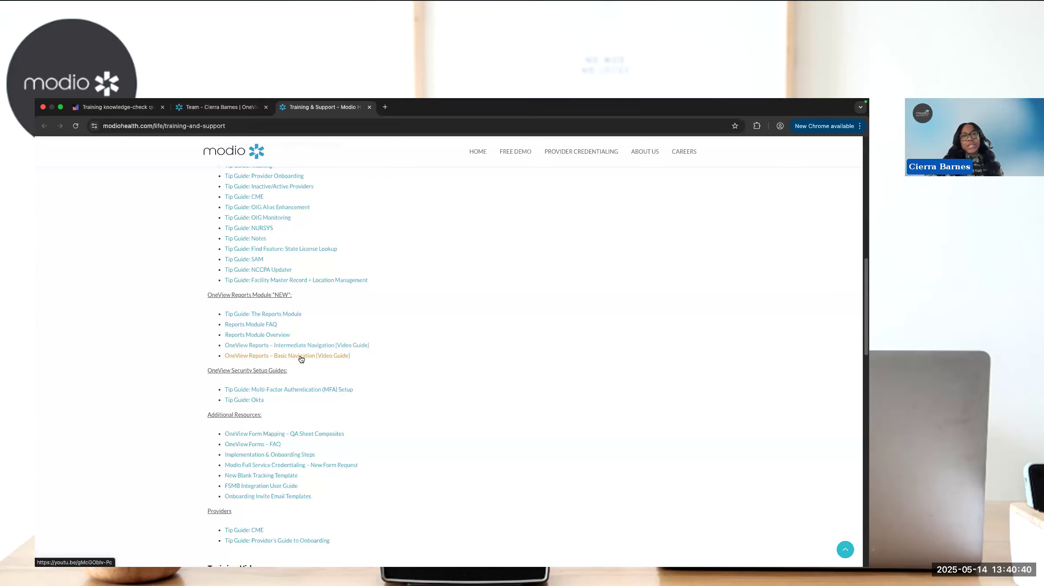
scroll(301, 355, "up", 1)
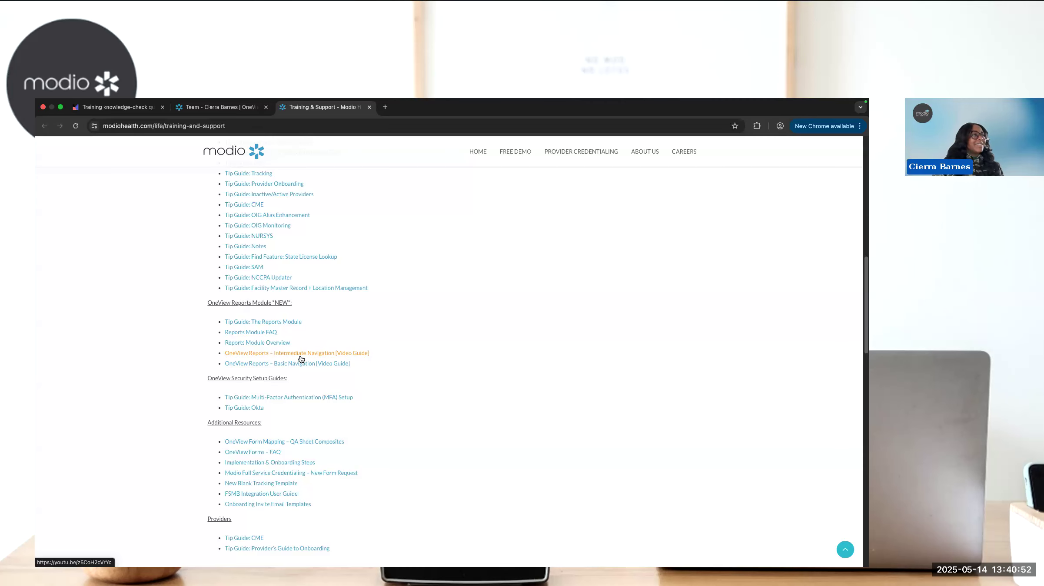
- Return to the OneView dashboard, open the Reports module and browse its Tip Guides and Videos
left_click(223, 107)
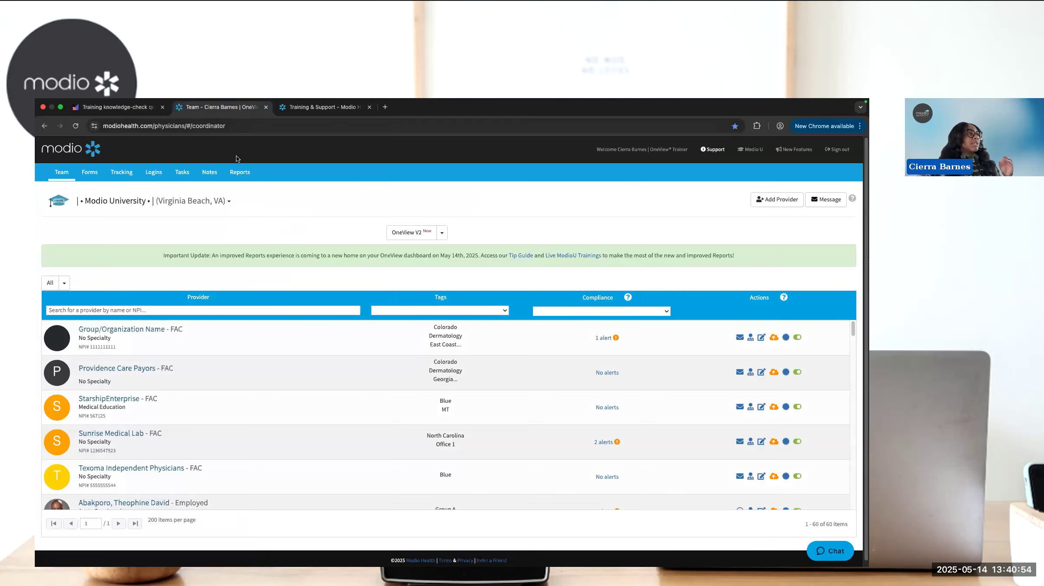
left_click(238, 172)
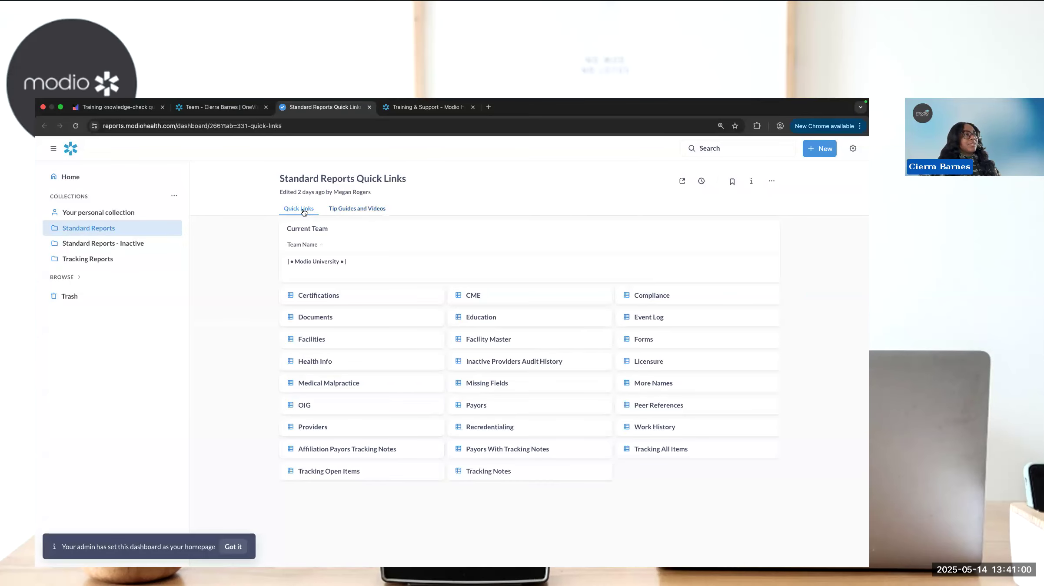
left_click(352, 210)
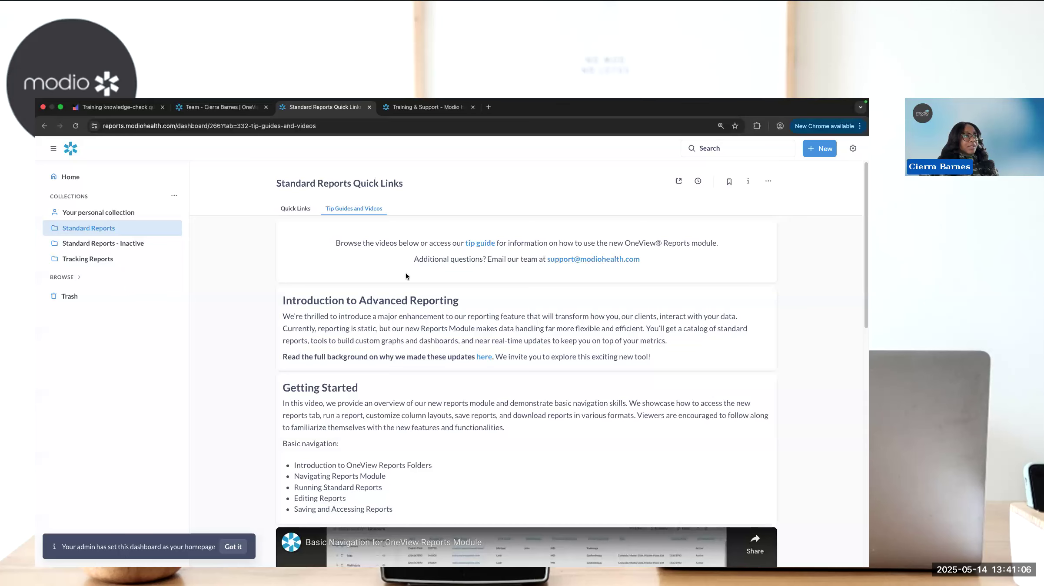
scroll(862, 215, "down", 13)
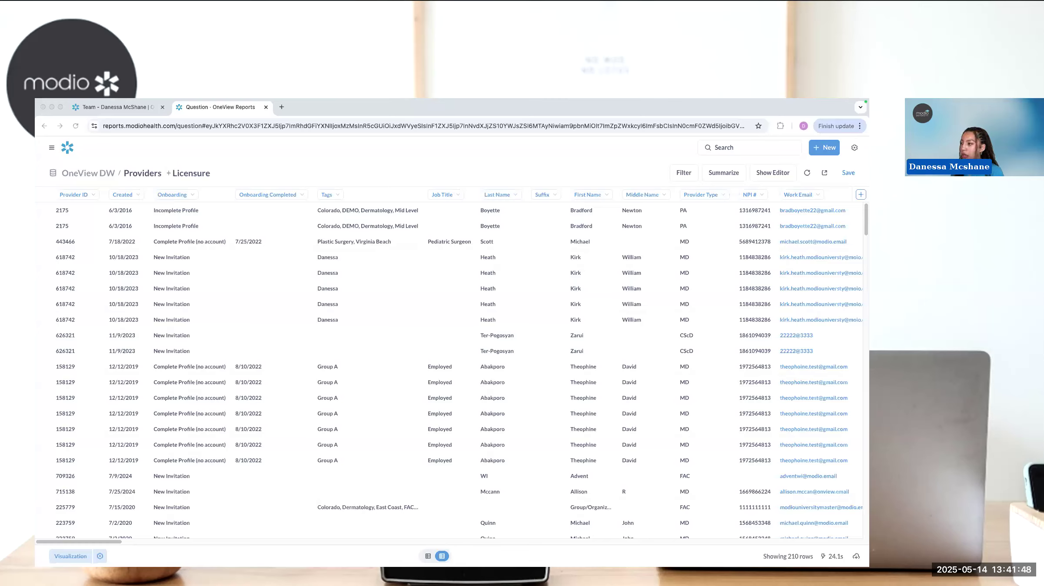
- Download the combined Providers and Licensure report with formatted values, trying the .xlsx and .json file formats
left_click(856, 557)
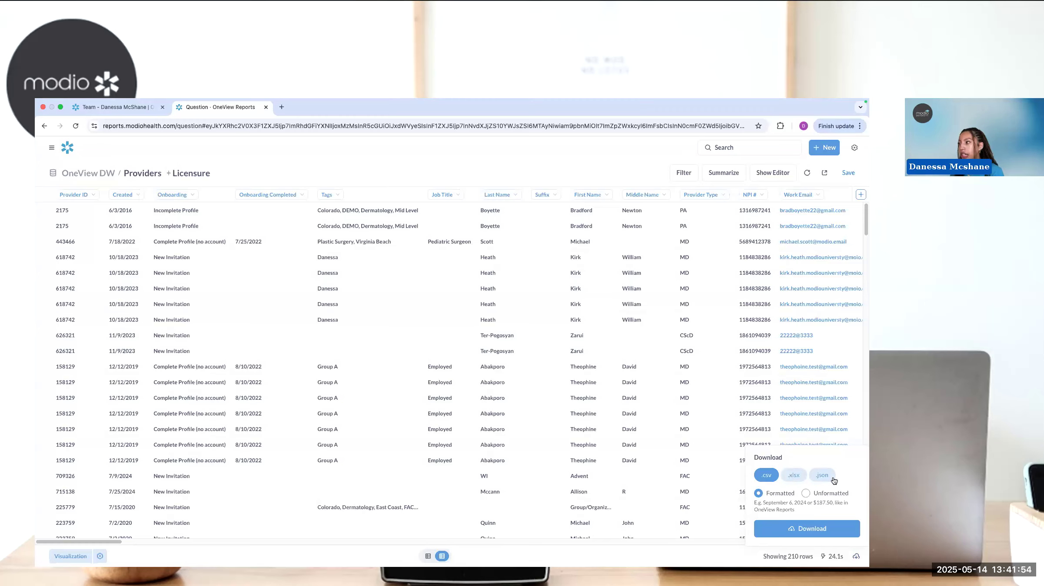
left_click(799, 479)
left_click(821, 479)
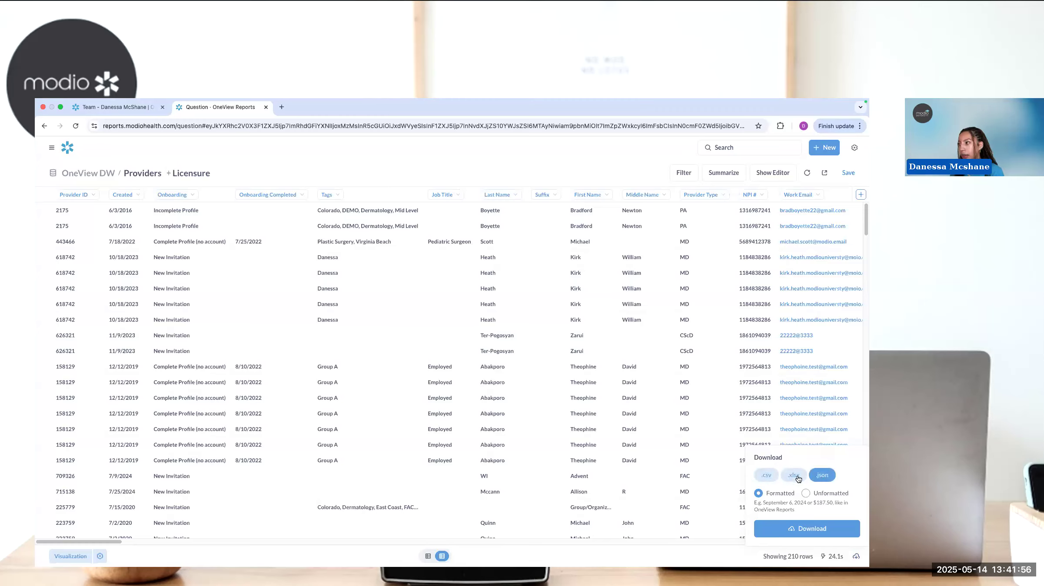
left_click(797, 536)
scroll(862, 428, "down", 5)
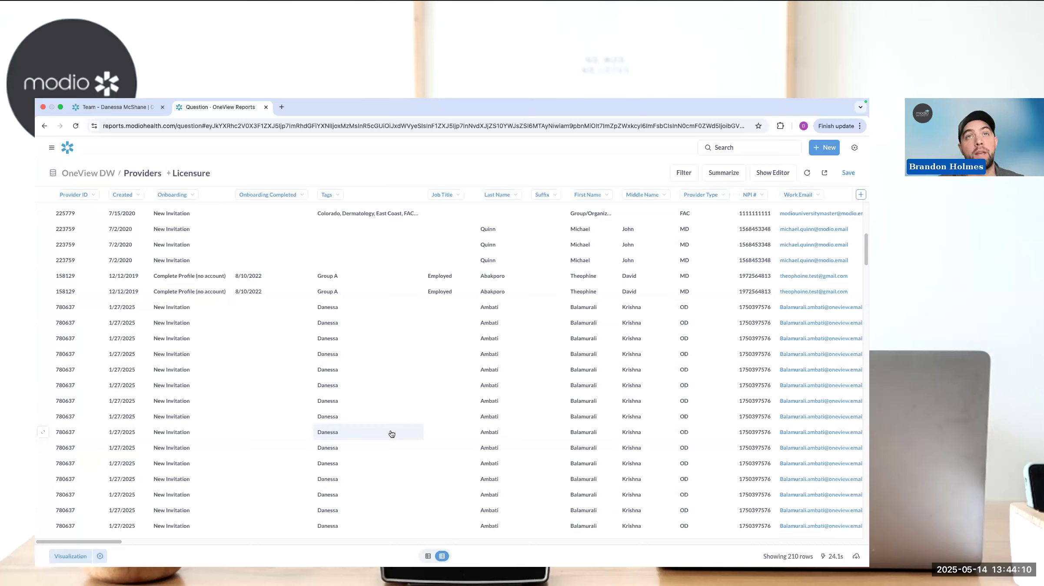
- Open the standard Licensure report from the quick links and hide its Tags column
left_click(68, 149)
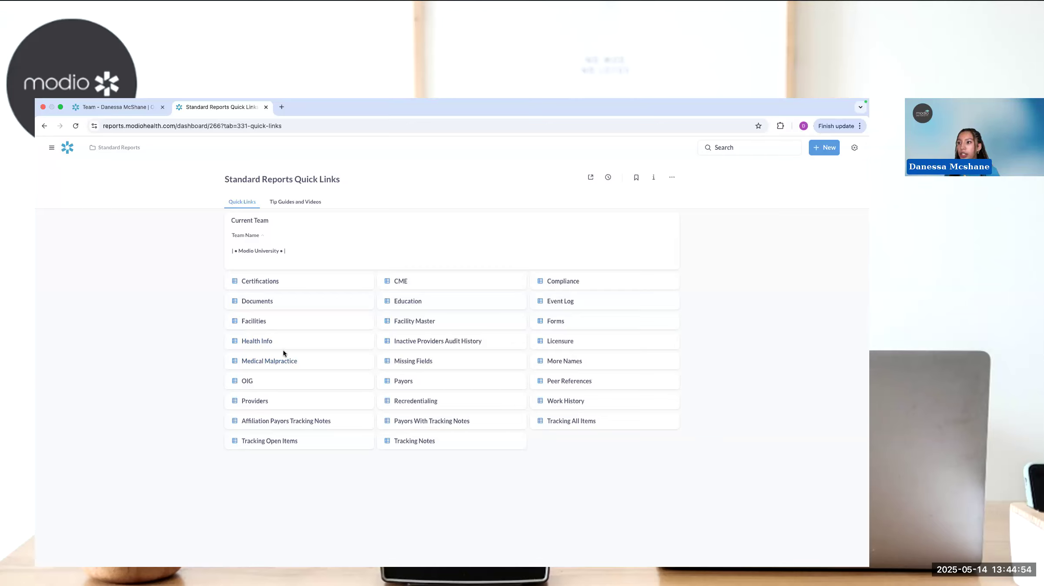
left_click(557, 341)
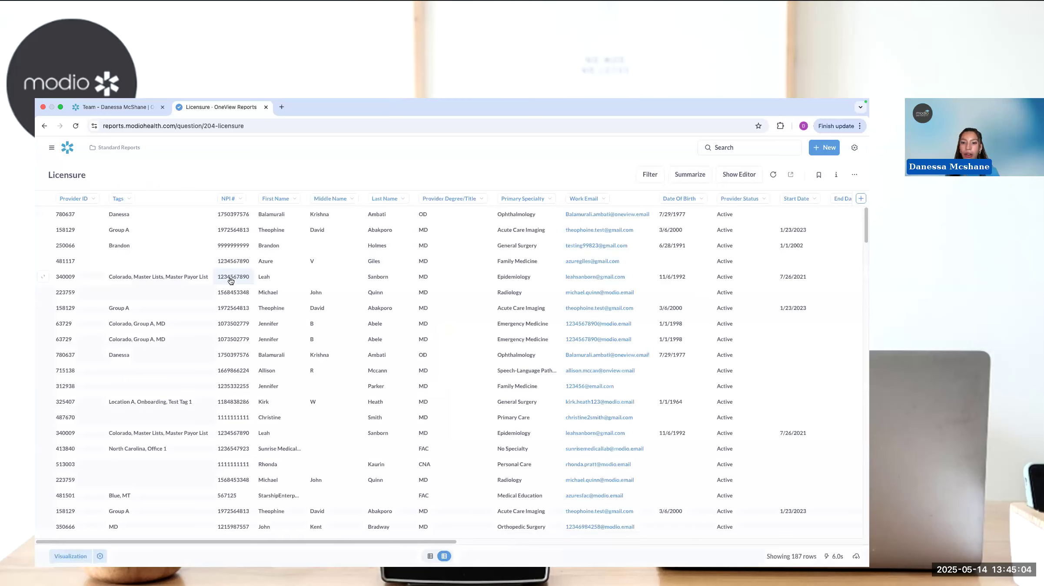
left_click(135, 201)
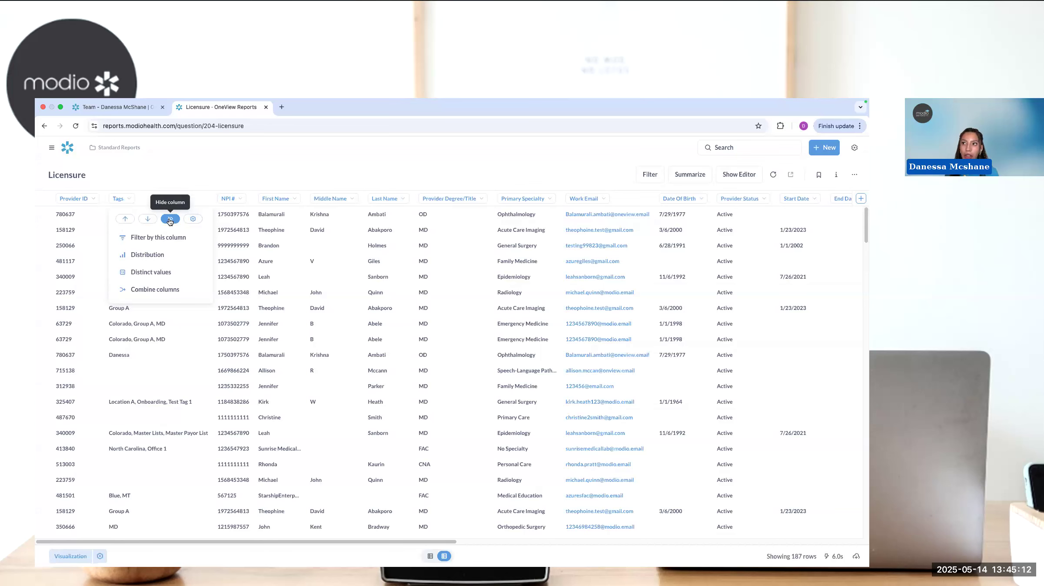
left_click(169, 219)
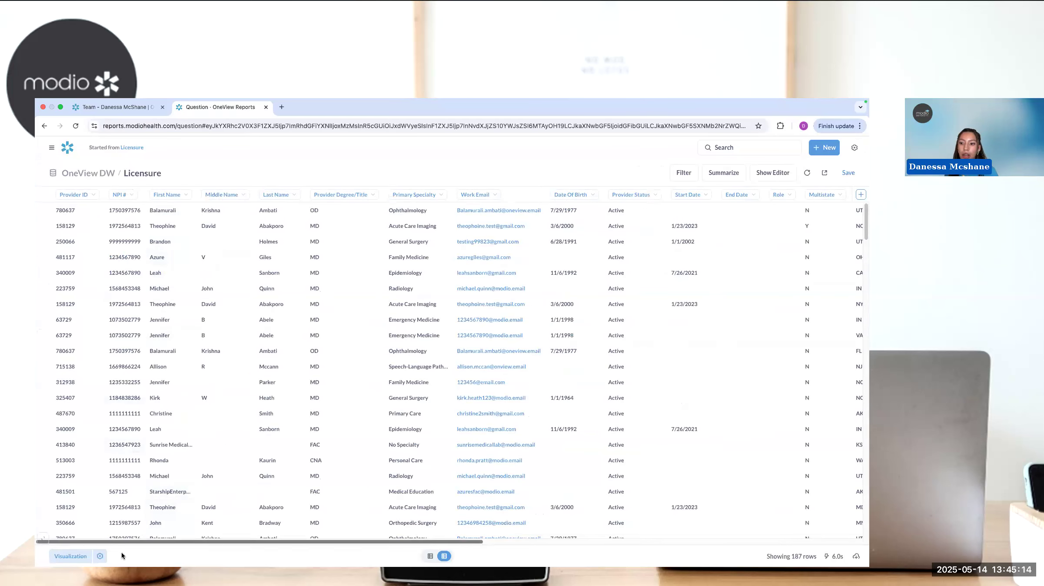
- Hide the First Name column in the Licensure report's visualization settings and finish editing the columns
left_click(100, 556)
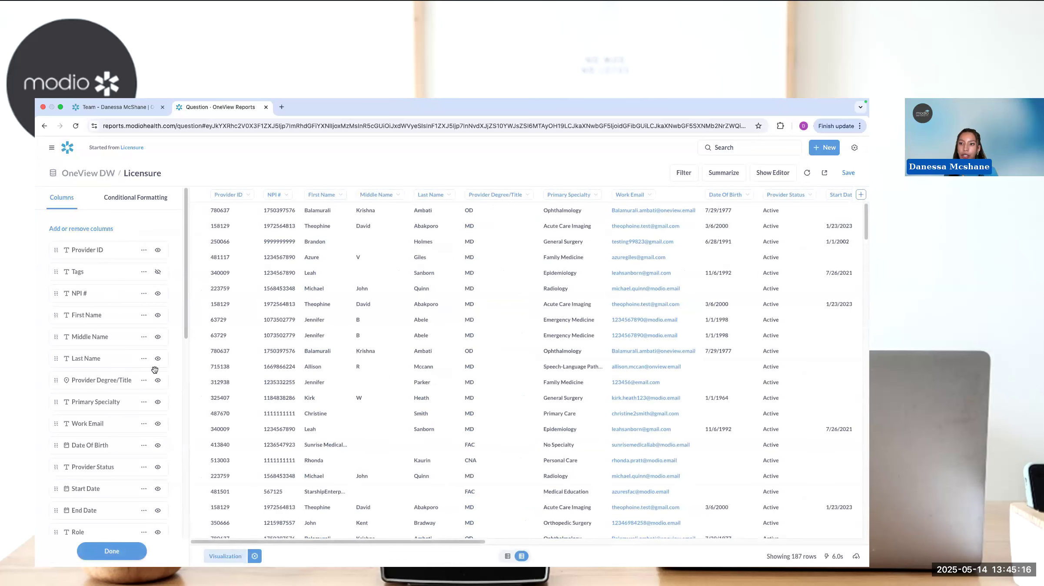
left_click(158, 316)
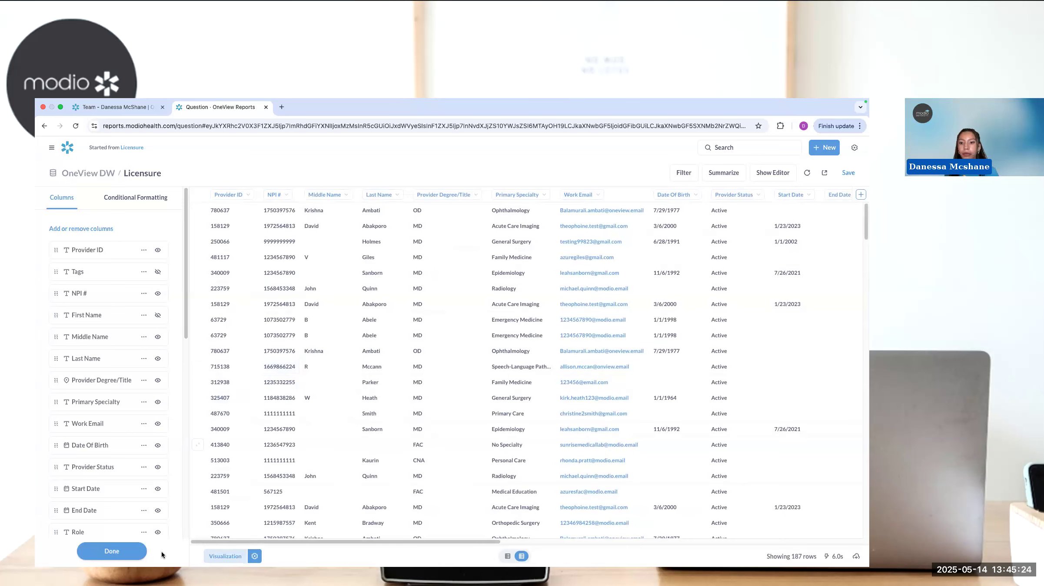
left_click(87, 551)
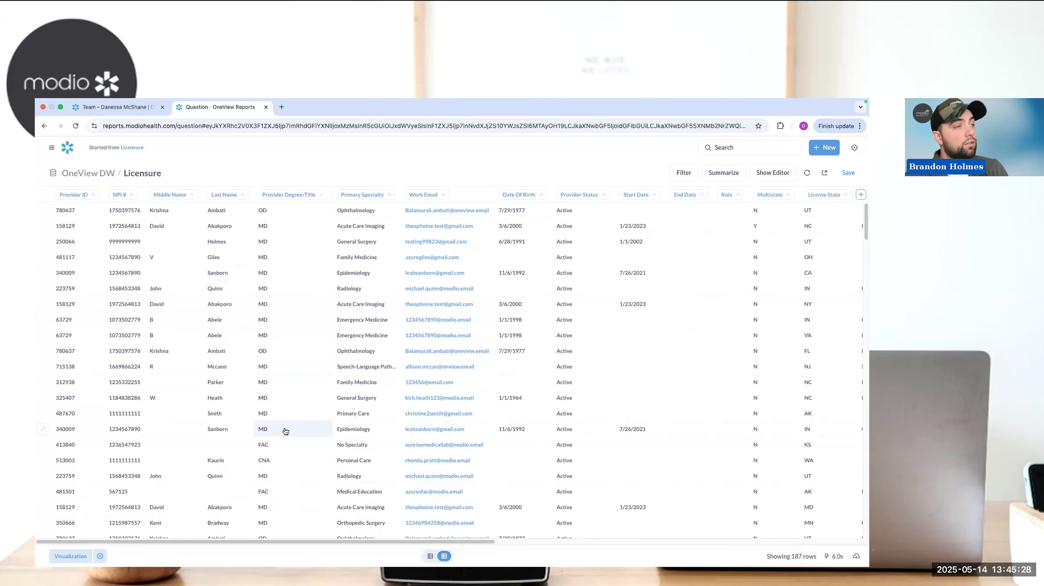